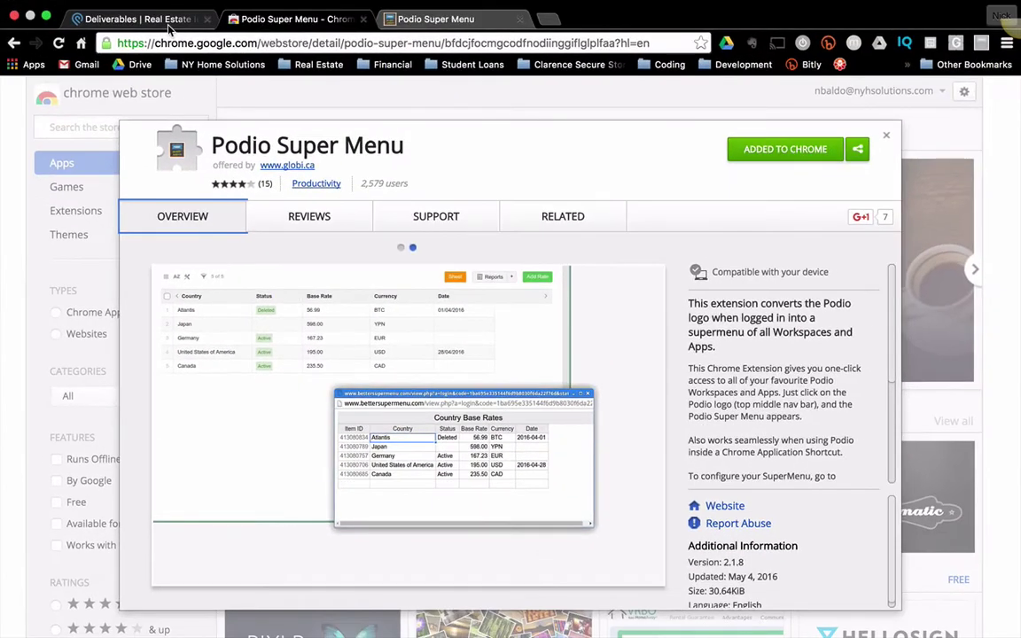
# - Switch to Podio's Deliverables page, view the Podio Super Menu overlay and dismiss it
pyautogui.click(156, 19)
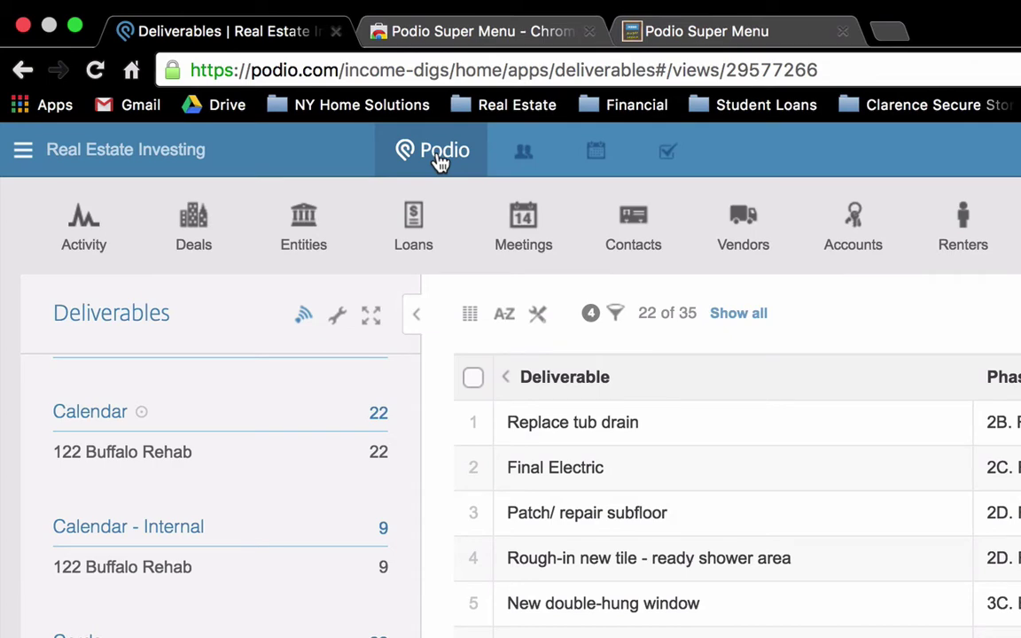
pyautogui.click(440, 153)
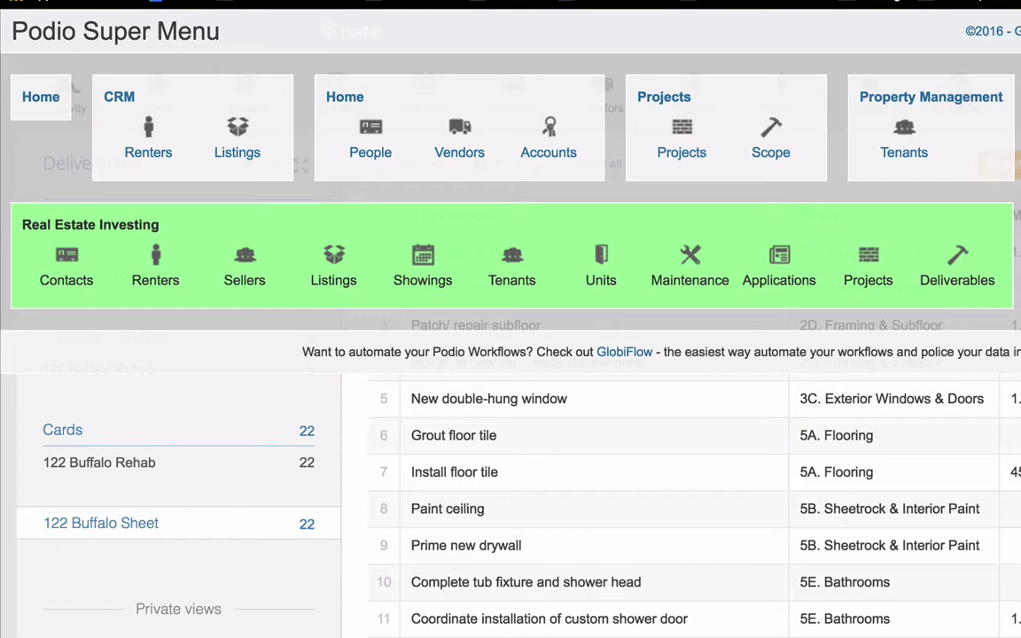
pyautogui.press('Escape')
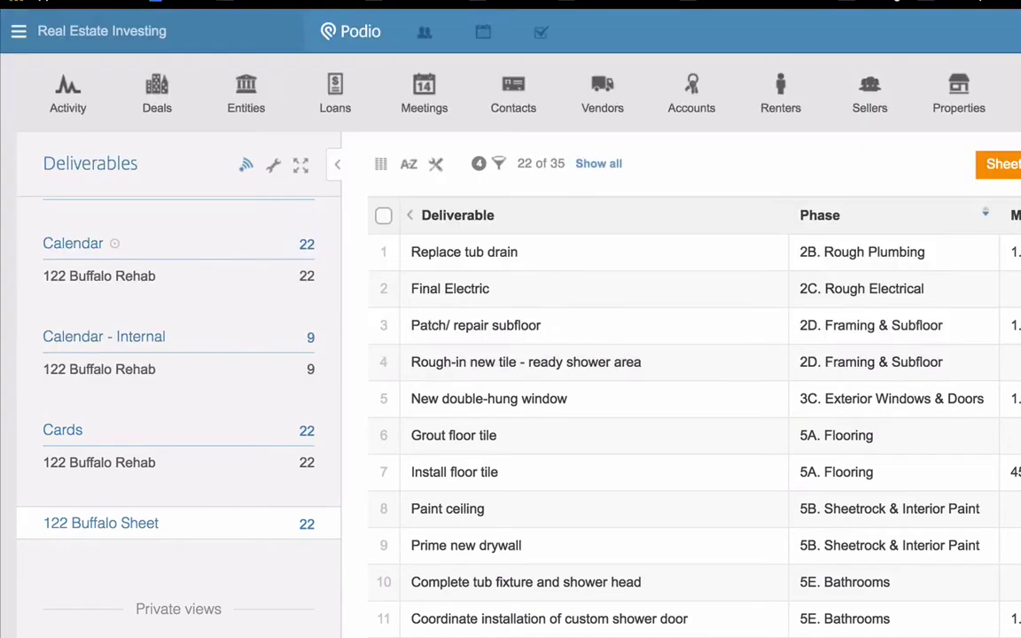
# - Browse the organizations' workspace lists and go to the Home workspace of NY Home Solutions
pyautogui.click(19, 33)
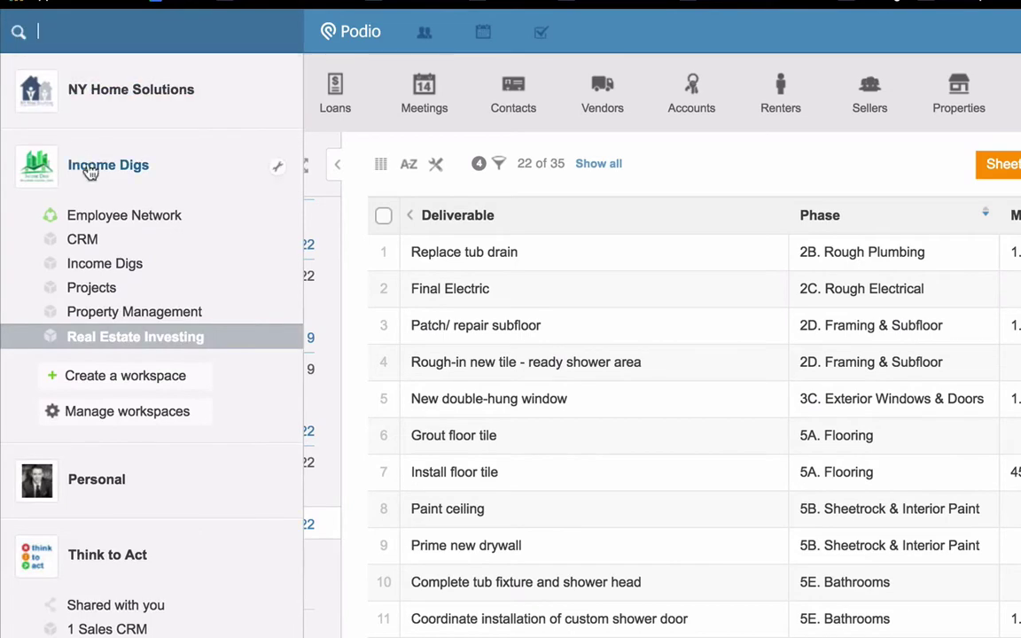
pyautogui.click(93, 163)
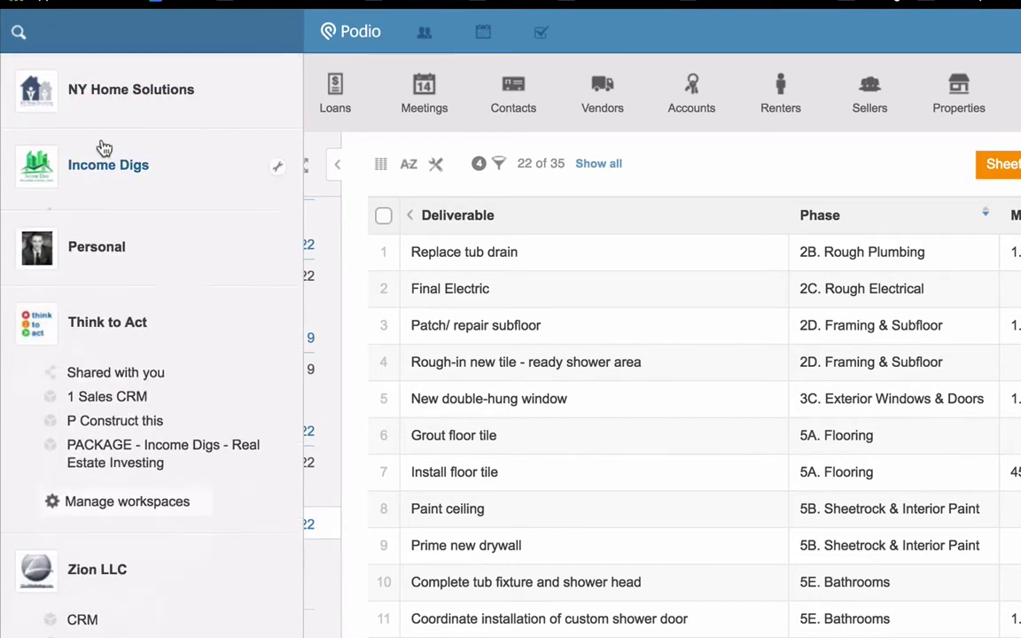
pyautogui.click(133, 98)
pyautogui.click(82, 410)
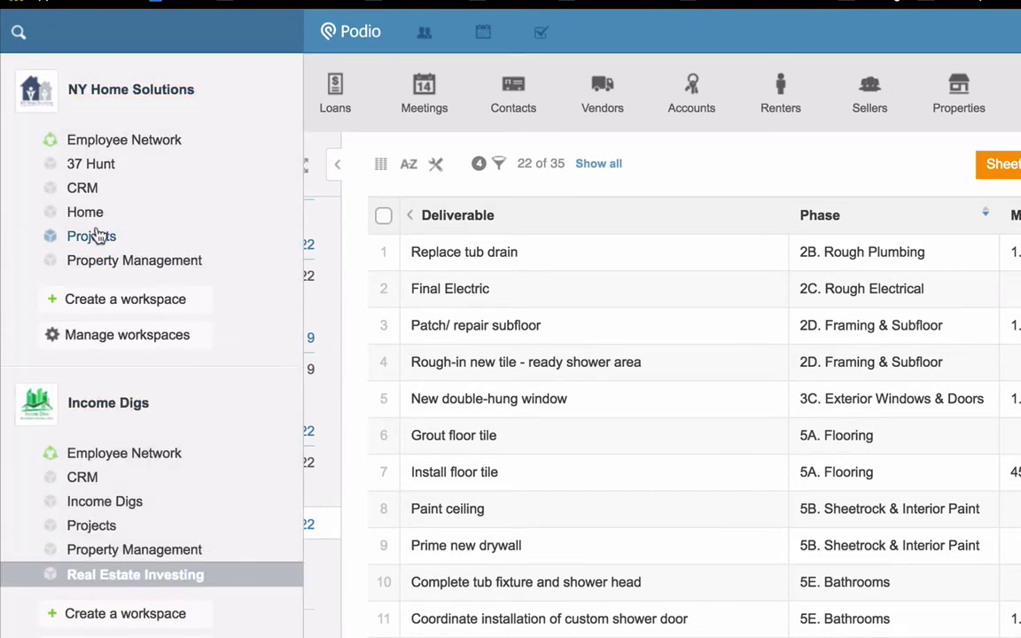
pyautogui.click(113, 213)
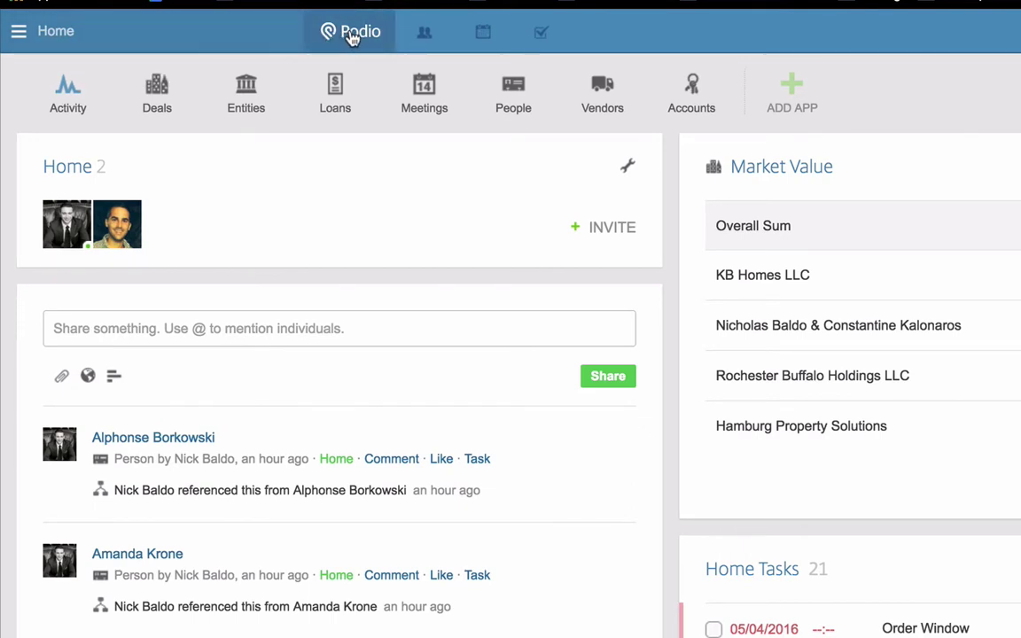
# - Use Podio Super Menu to go to the Projects app in the Real Estate Investing workspace
pyautogui.click(351, 33)
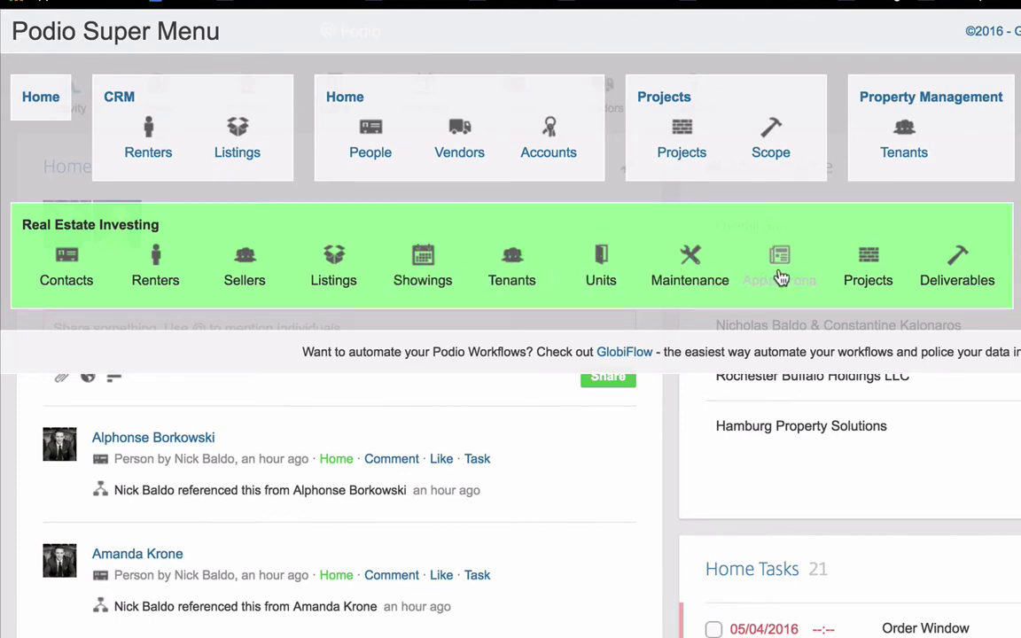
pyautogui.click(868, 270)
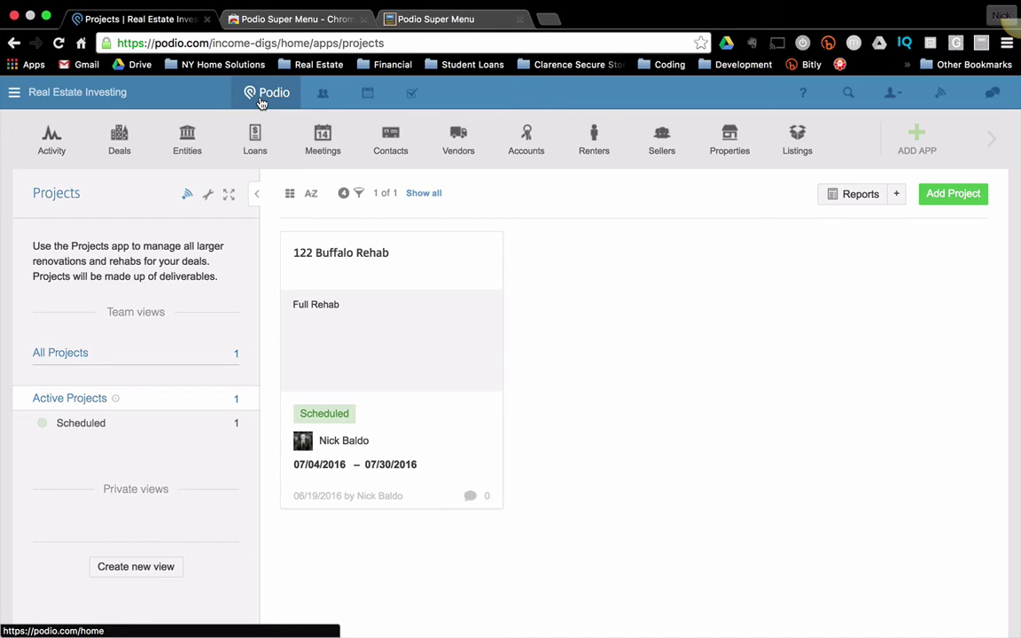
# - Go to the Podio Super Menu configuration page and sign in
pyautogui.click(261, 103)
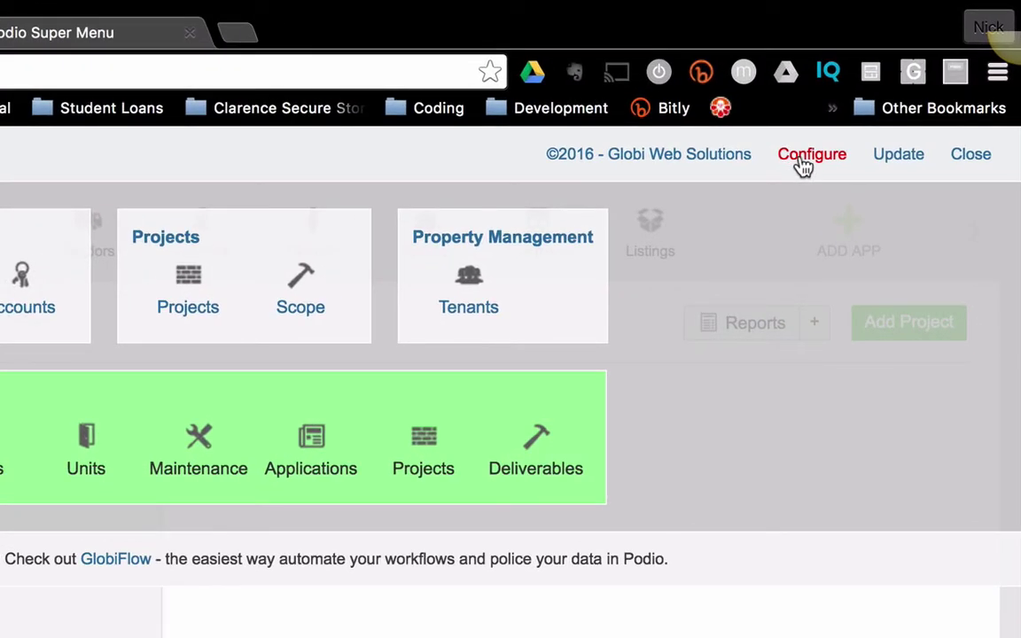
pyautogui.click(805, 157)
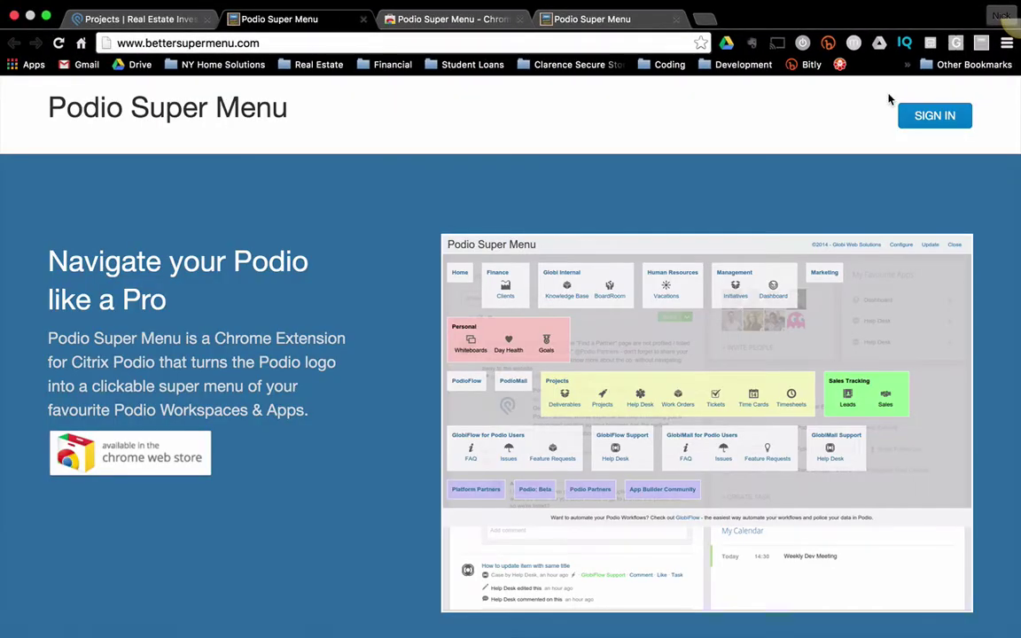
pyautogui.click(933, 128)
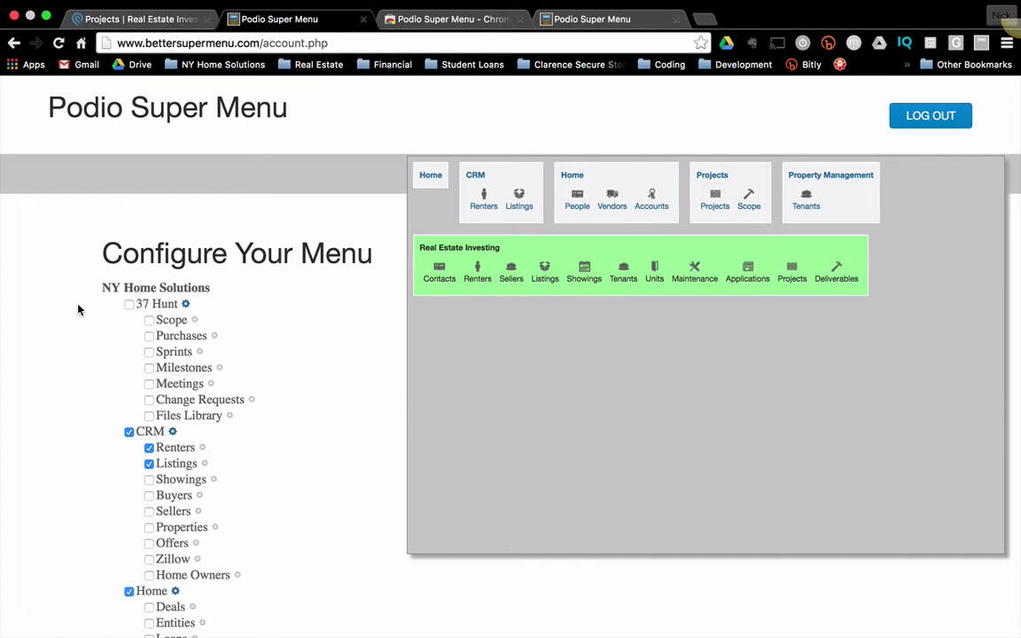
# - Try adding the Meetings app to NY Home Solutions' Home workspace group in the Super Menu and removing it again
pyautogui.scroll(-3, 200, 354)
pyautogui.scroll(-6, 202, 352)
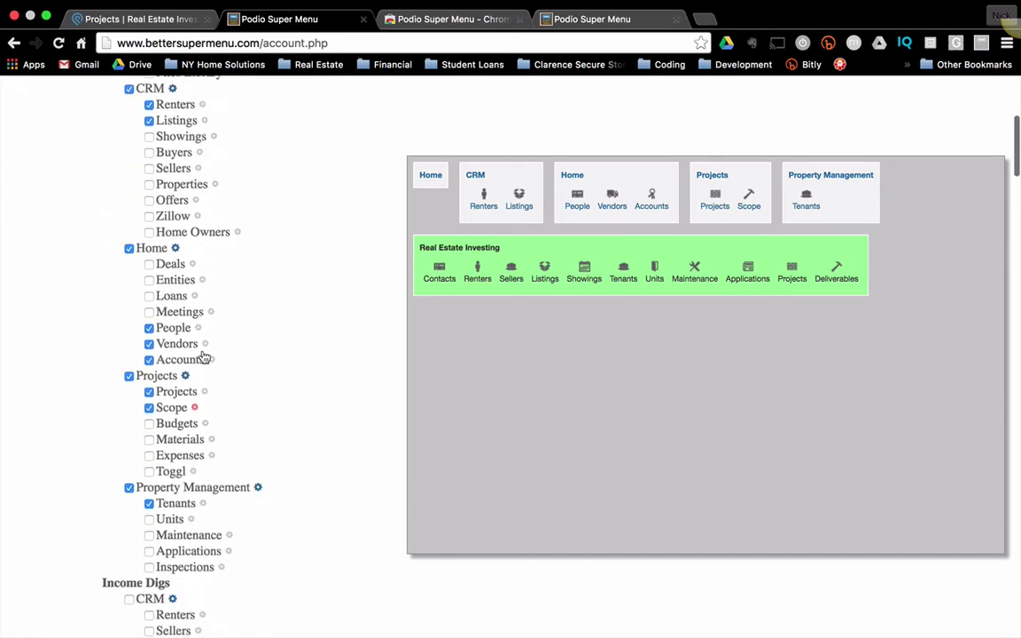
pyautogui.scroll(4, 202, 353)
pyautogui.scroll(1, 202, 352)
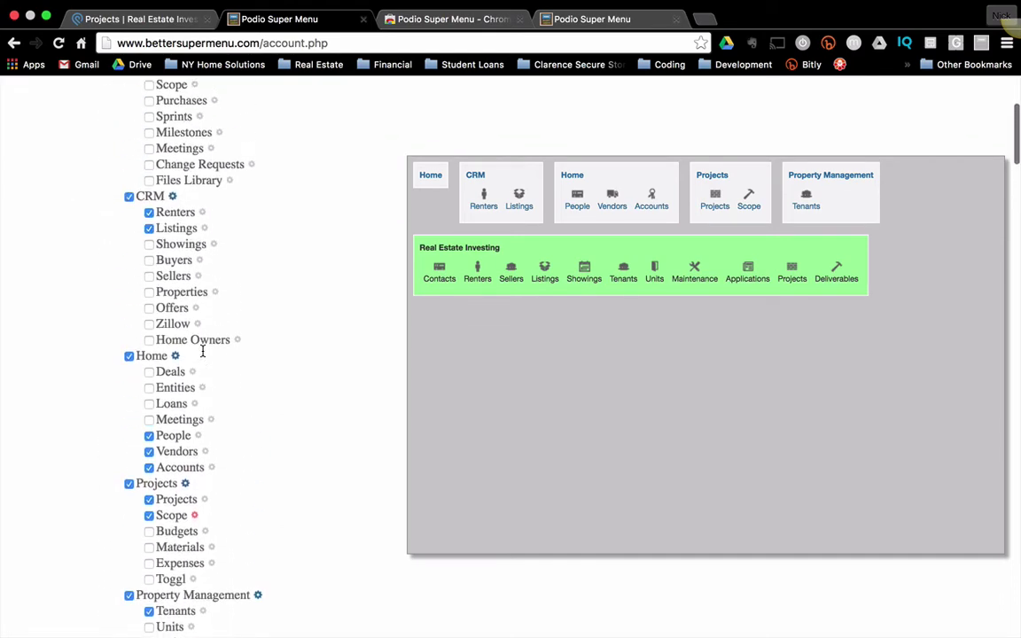
pyautogui.scroll(-2, 202, 352)
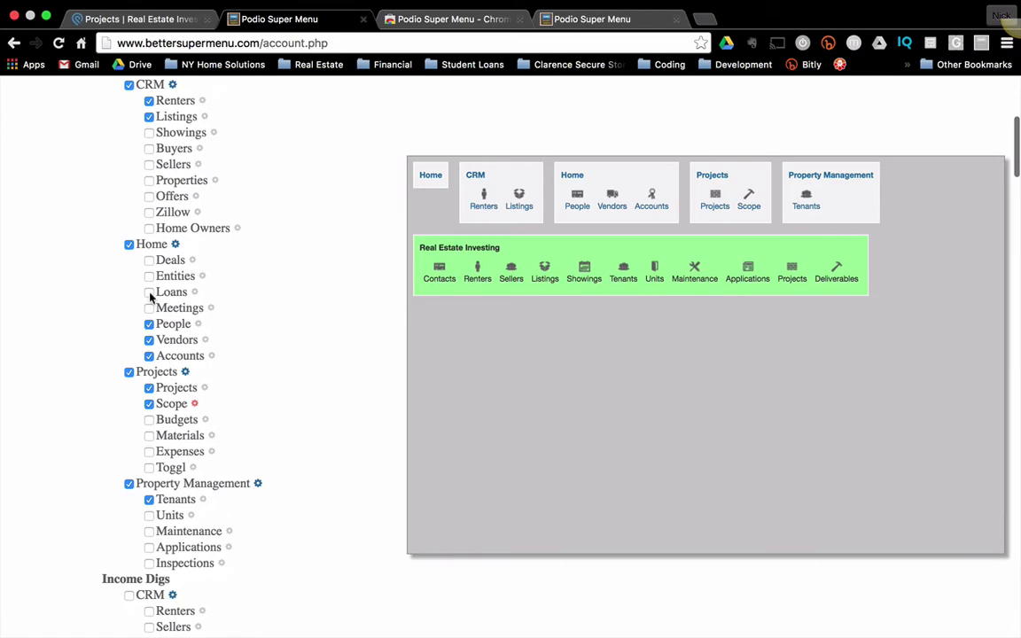
pyautogui.click(149, 308)
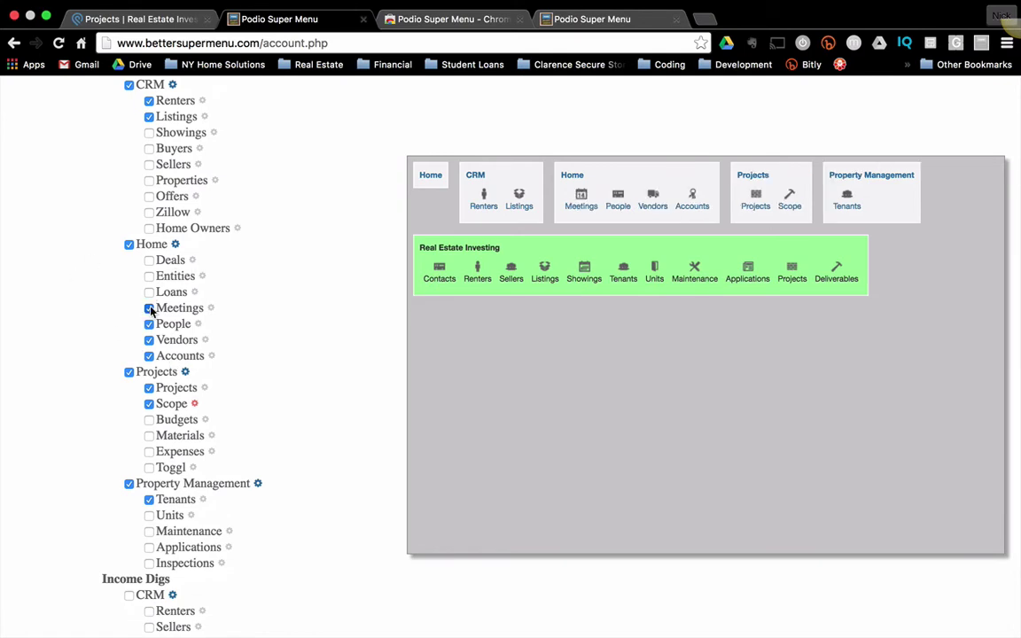
pyautogui.click(149, 308)
pyautogui.click(149, 308)
pyautogui.click(148, 308)
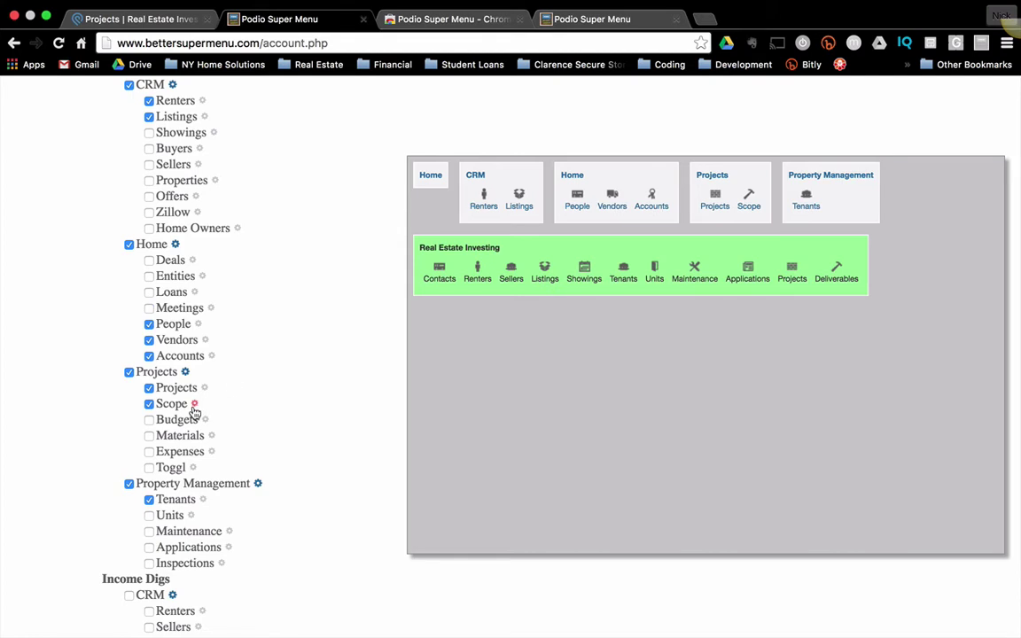
# - Examine the Real Estate Investing Tenants app's menu settings, including the shortcut key choices and page refresh interval
pyautogui.scroll(-3, 191, 418)
pyautogui.scroll(-20, 191, 419)
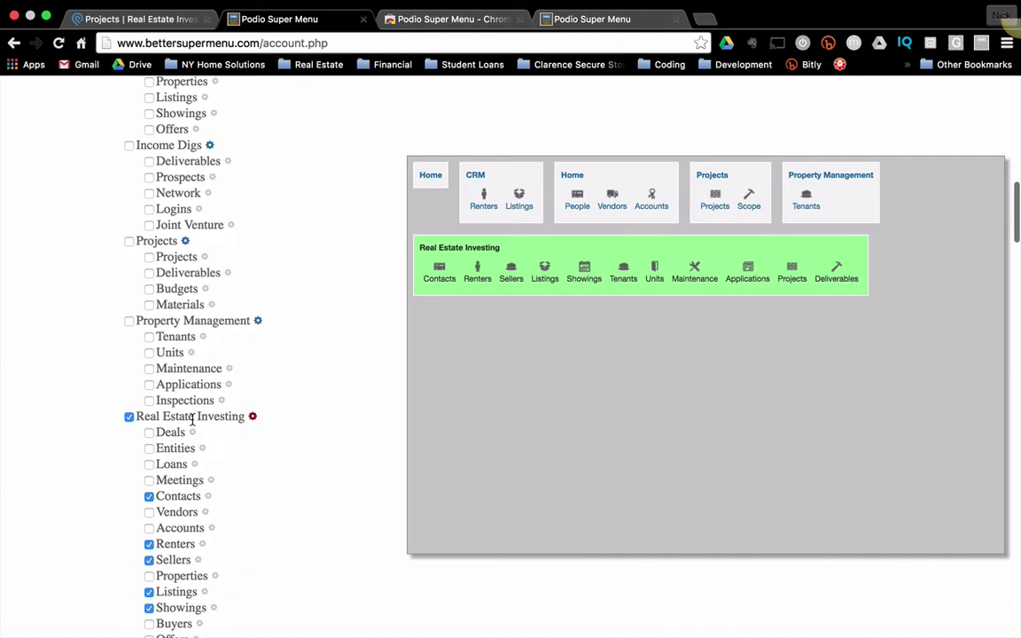
pyautogui.scroll(-2, 192, 420)
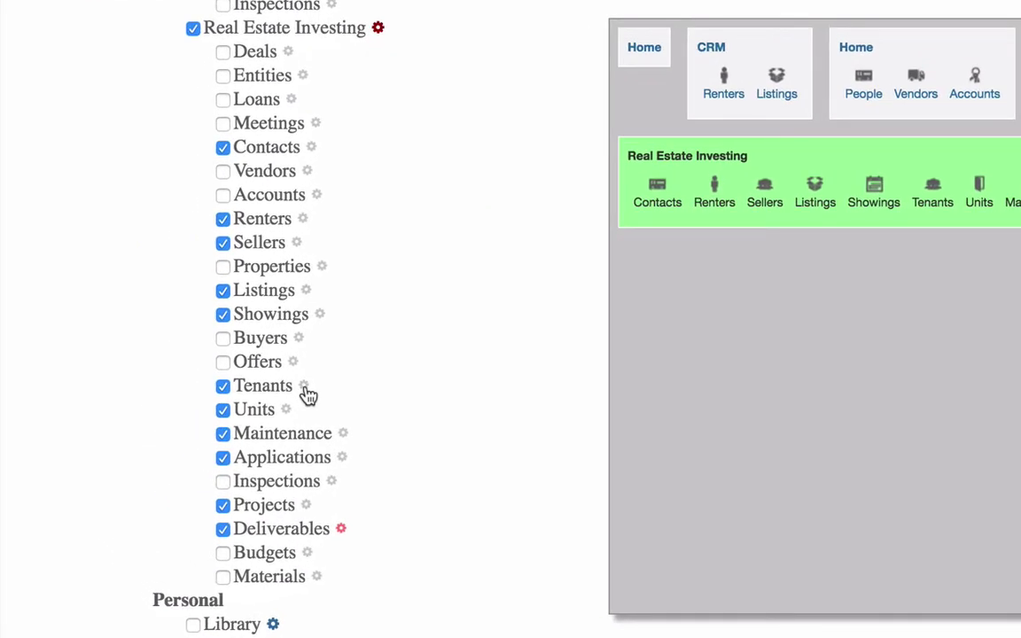
pyautogui.click(304, 387)
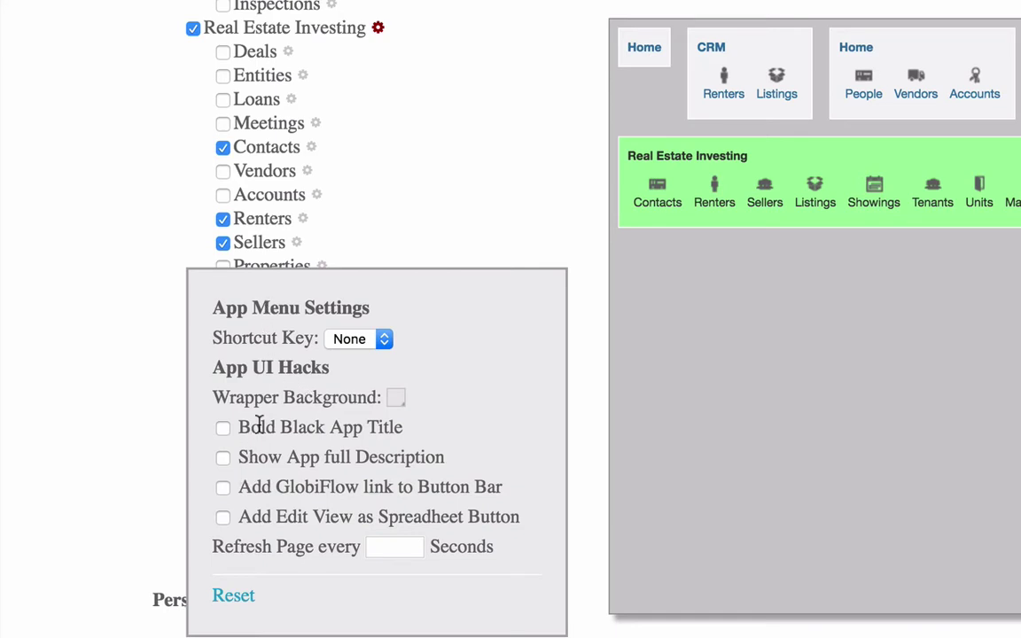
pyautogui.click(372, 345)
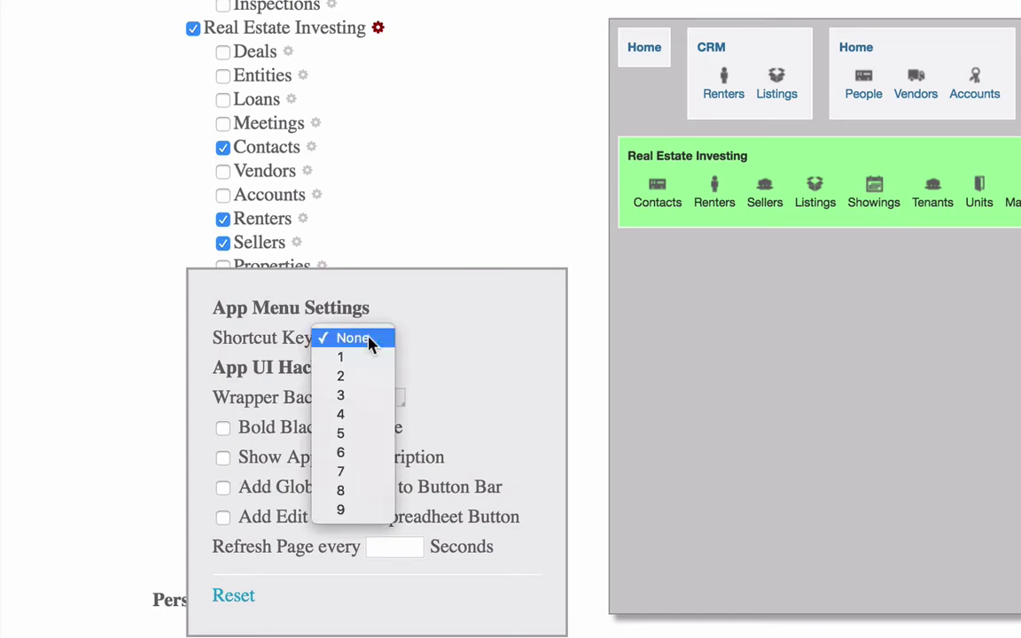
pyautogui.click(483, 342)
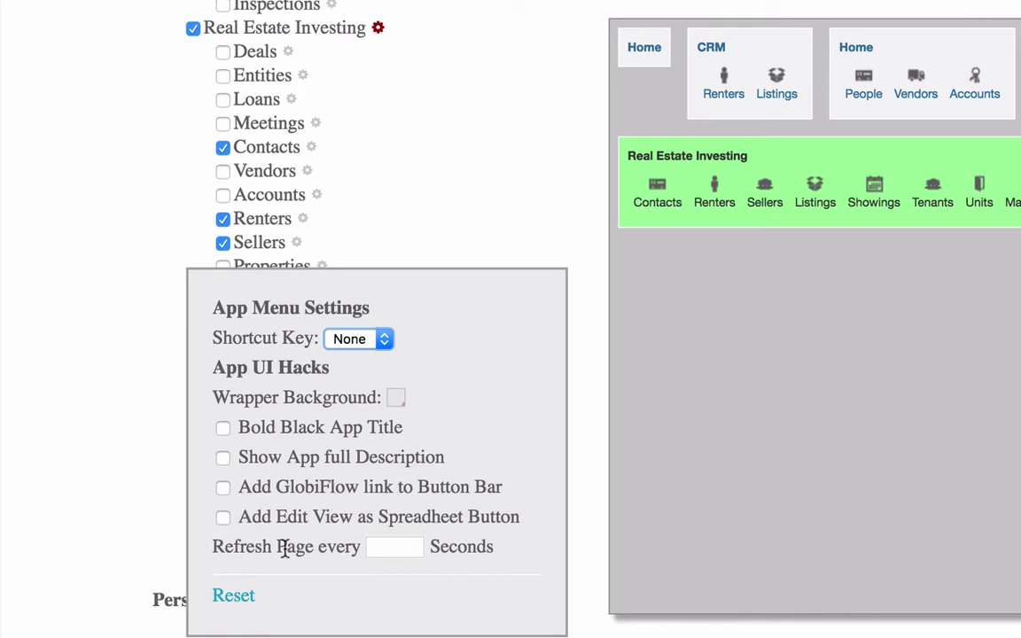
pyautogui.click(397, 546)
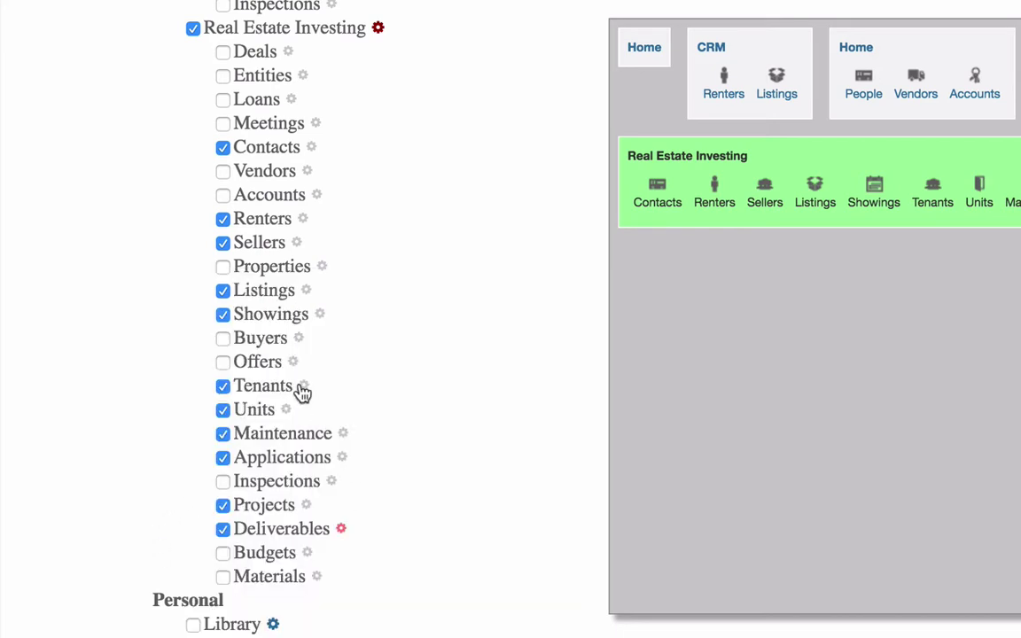
pyautogui.click(303, 387)
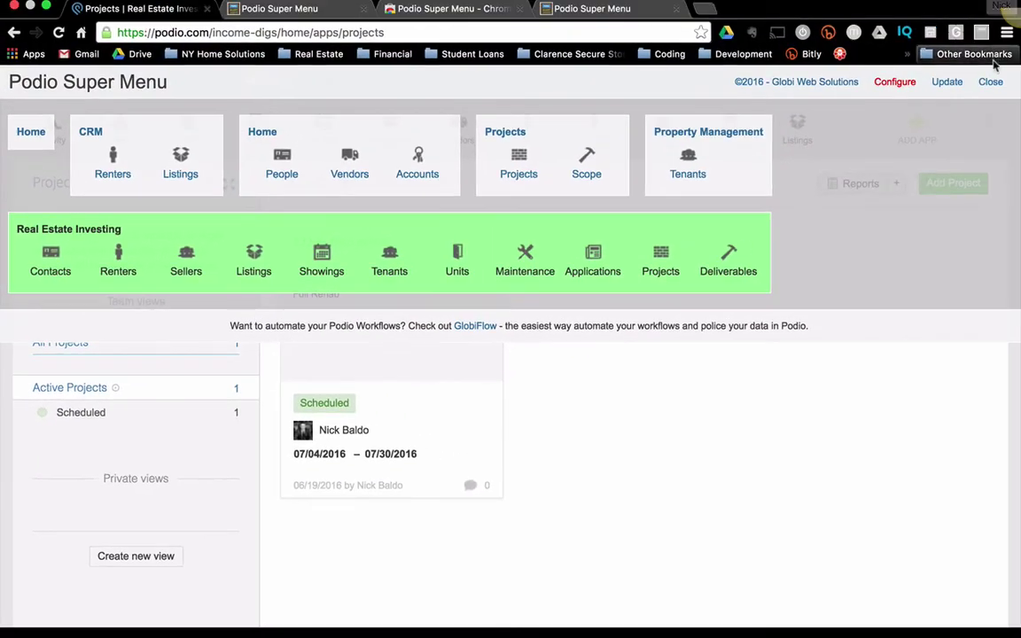
# - Update the Super Menu in Podio and use it to go to the Real Estate Investing Tenants app
pyautogui.click(950, 84)
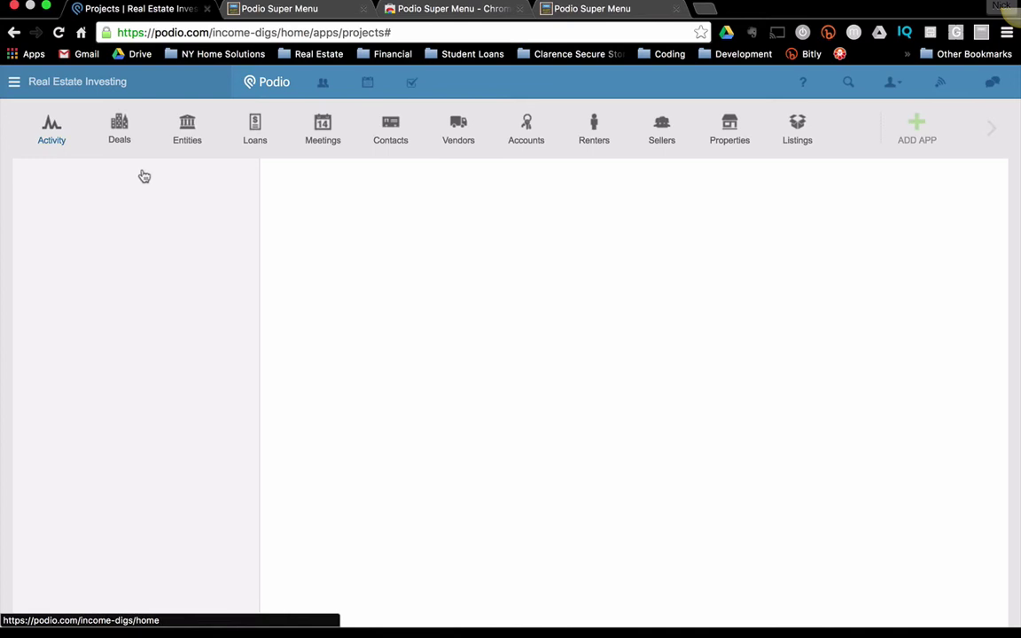
pyautogui.click(269, 82)
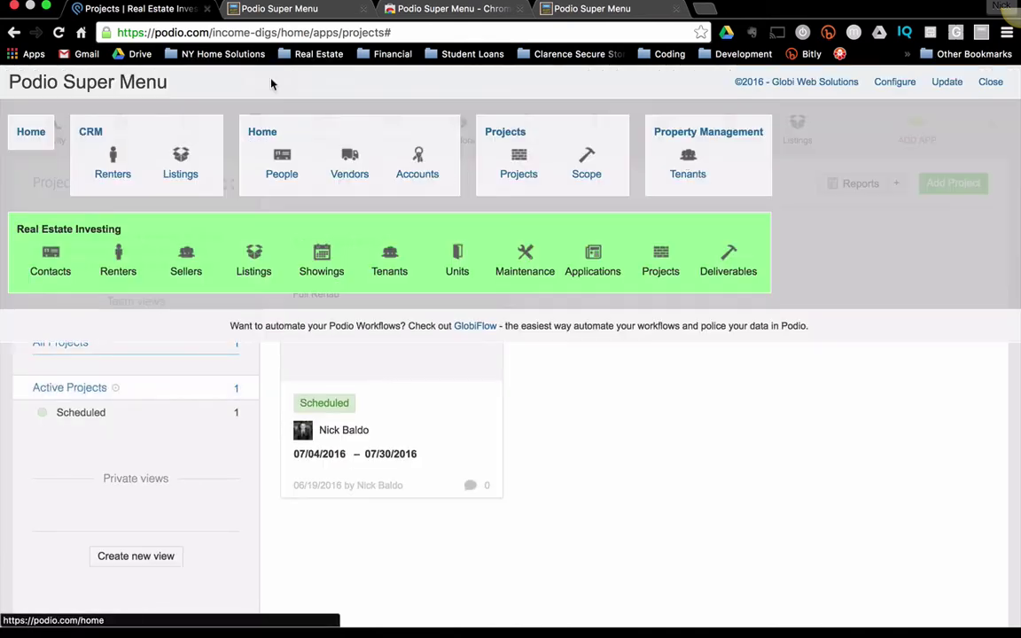
pyautogui.click(387, 263)
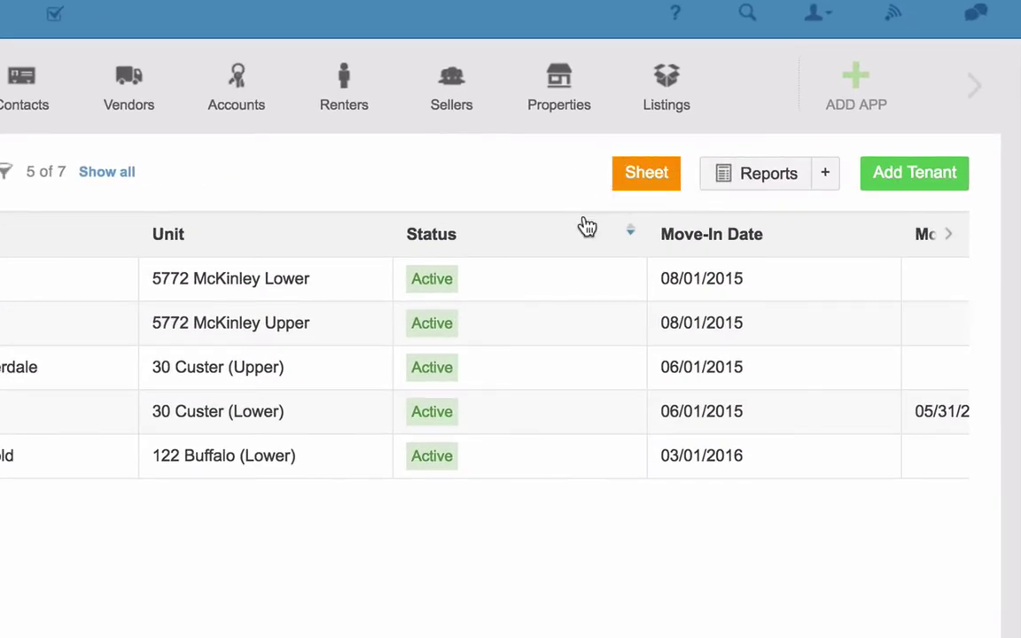
# - Open the active tenants as an editable sheet and examine the unit, status options, move dates and lease dates
pyautogui.click(625, 179)
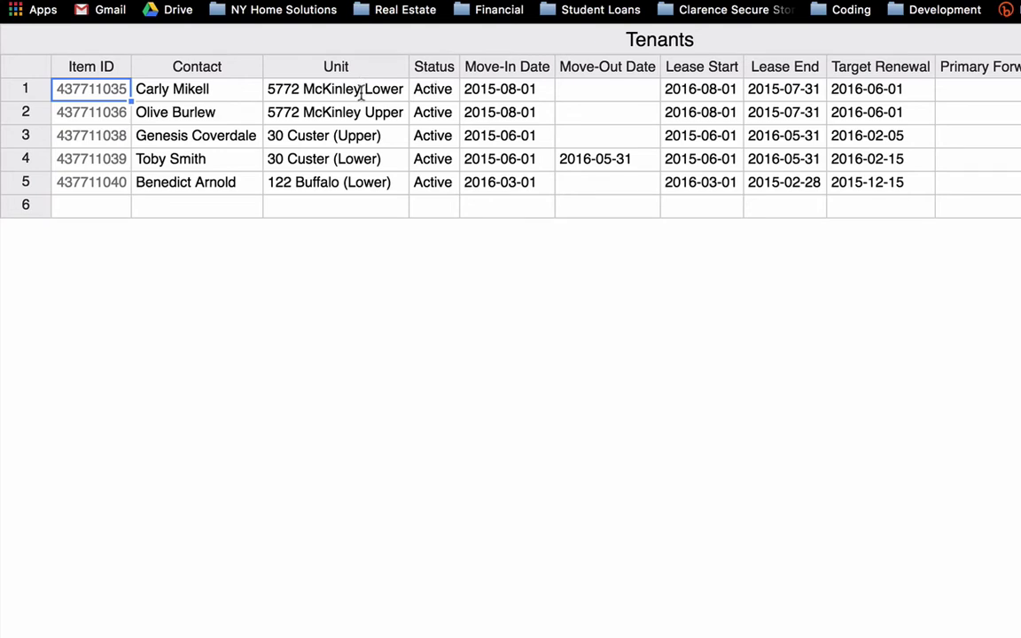
pyautogui.click(325, 88)
pyautogui.click(448, 90)
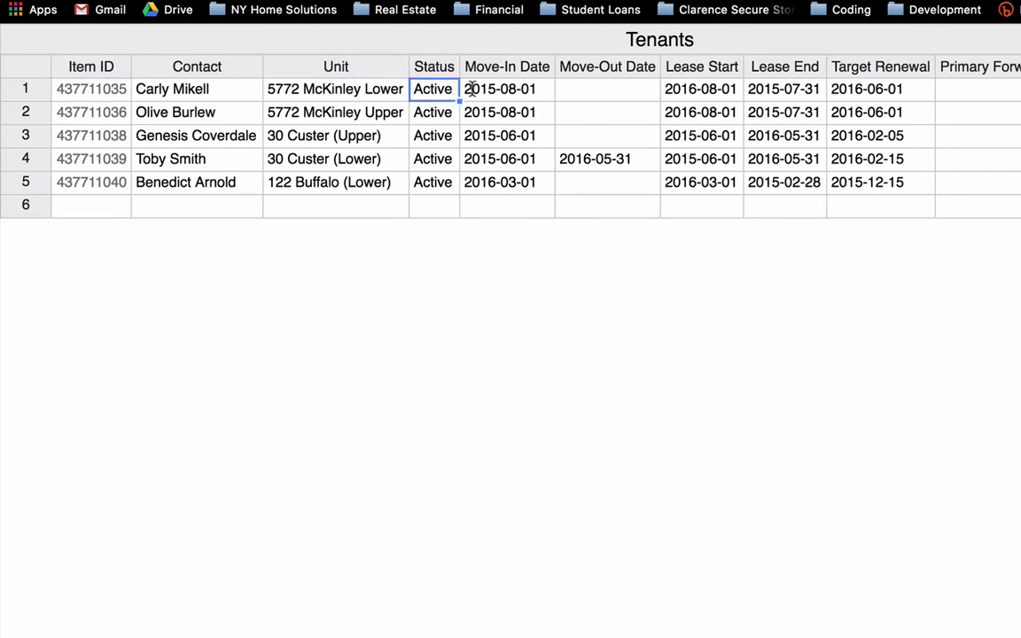
pyautogui.click(472, 89)
pyautogui.click(441, 92)
pyautogui.click(441, 92)
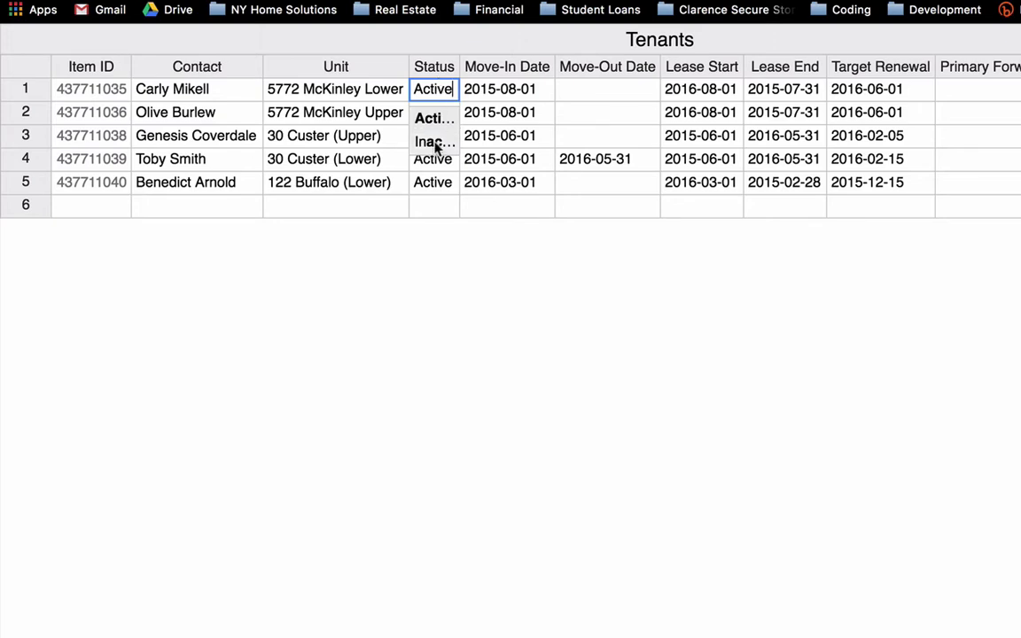
pyautogui.click(503, 89)
pyautogui.click(604, 93)
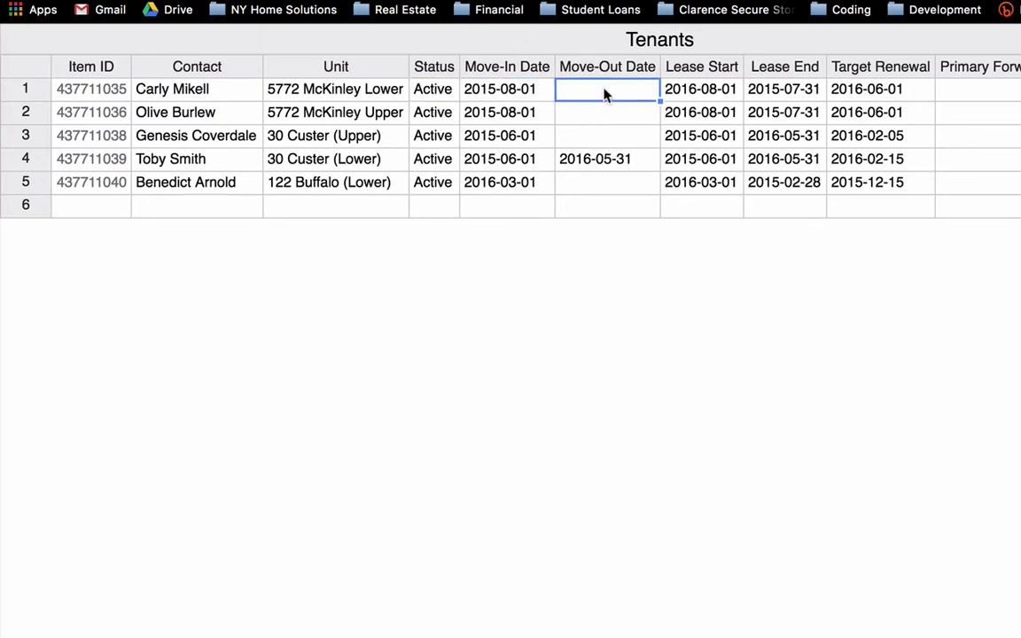
pyautogui.moveTo(700, 89); pyautogui.dragTo(925, 85)
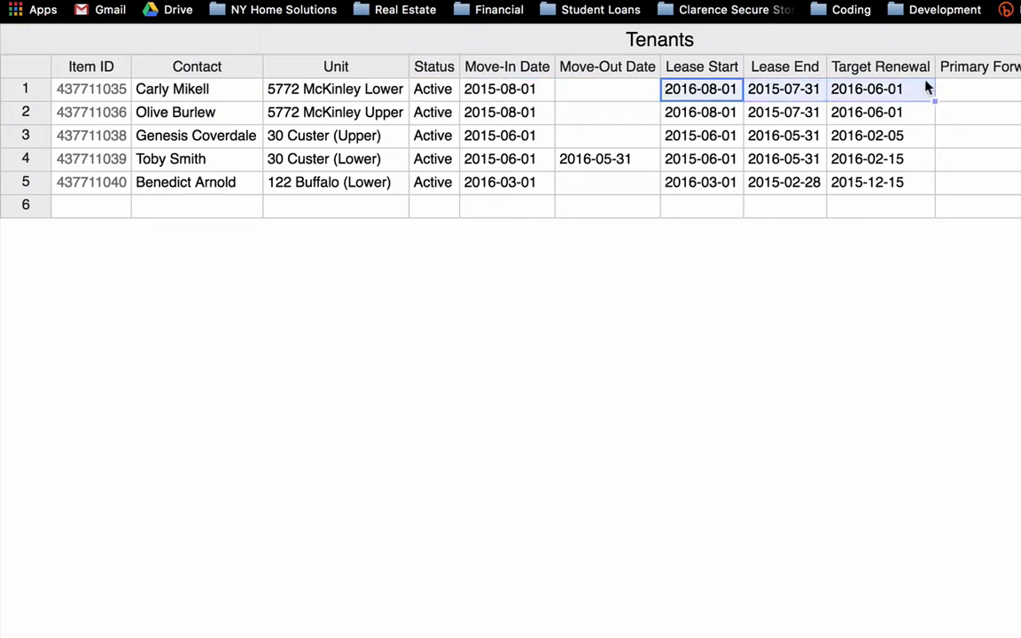
pyautogui.click(706, 112)
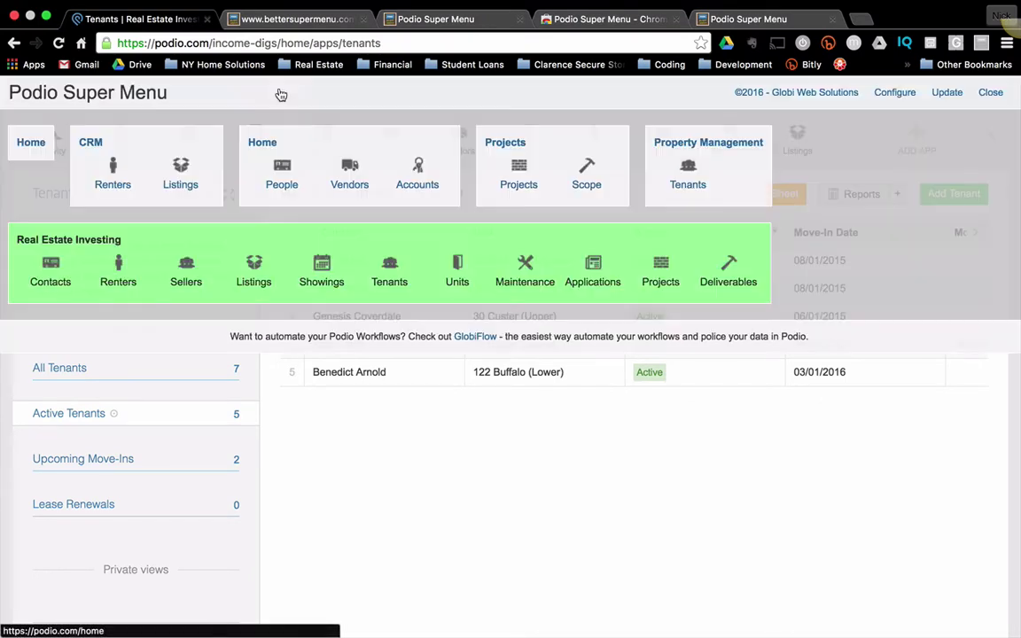
# - Use Podio Super Menu to go to the Deliverables app in the Real Estate Investing workspace
pyautogui.click(277, 94)
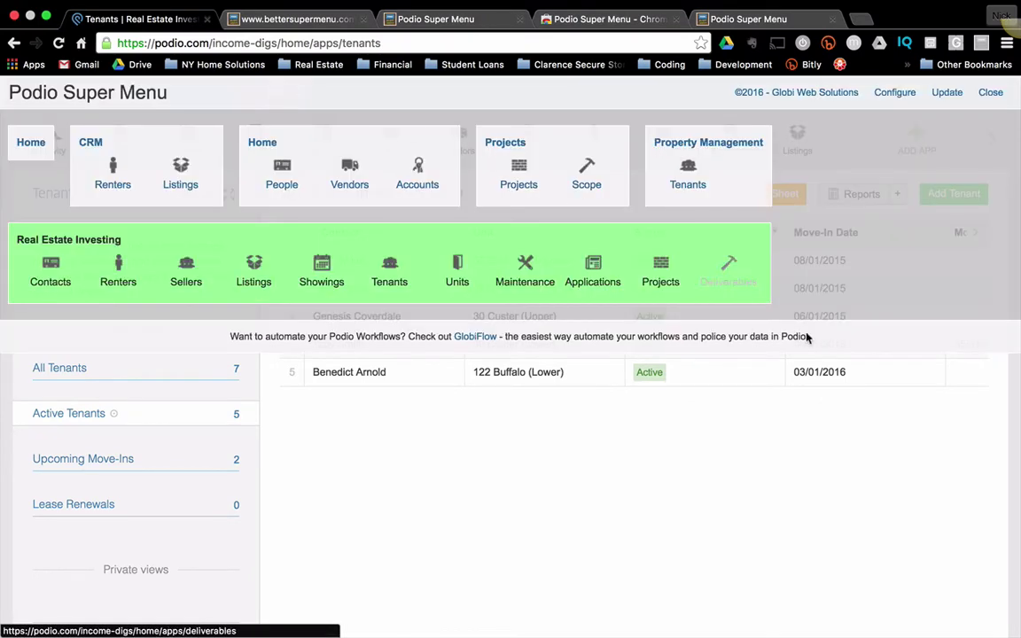
pyautogui.click(729, 271)
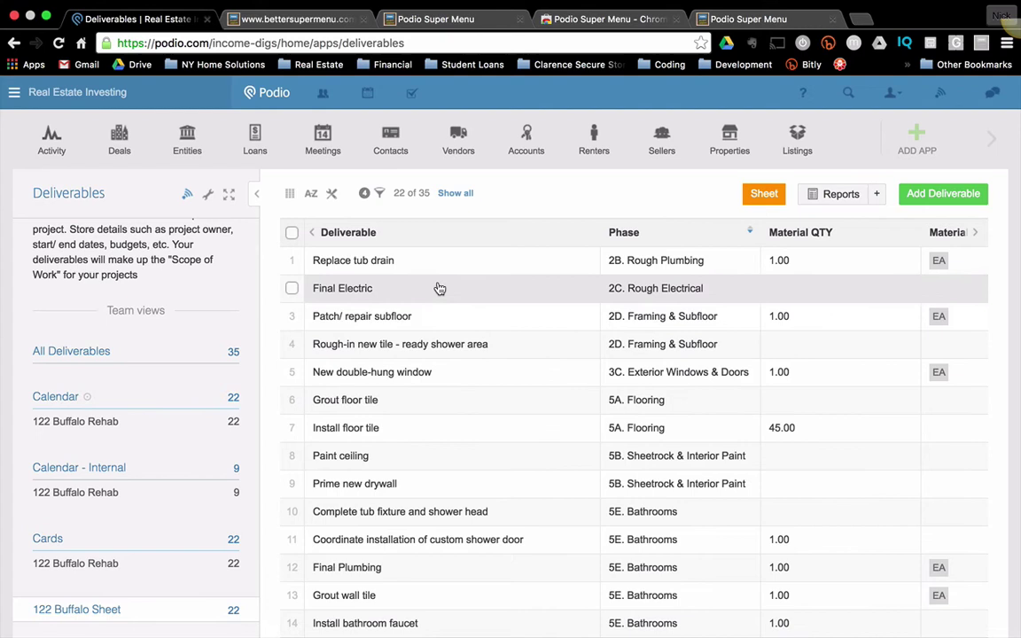
# - Look over the Deliverables app's team views and the items in the 122 Buffalo Sheet view
pyautogui.scroll(-2, 81, 478)
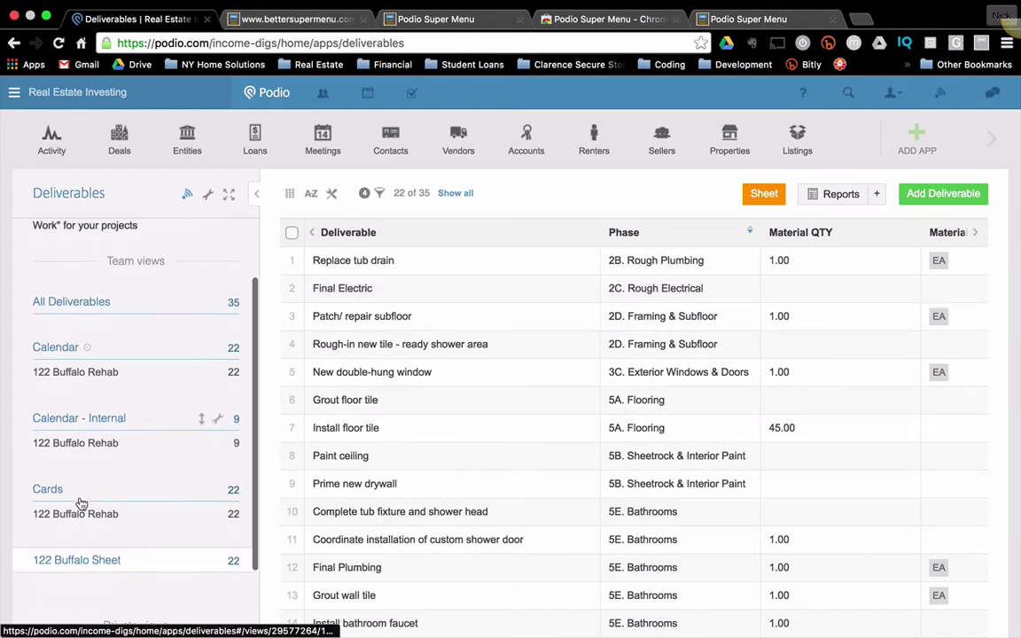
pyautogui.scroll(-1, 81, 504)
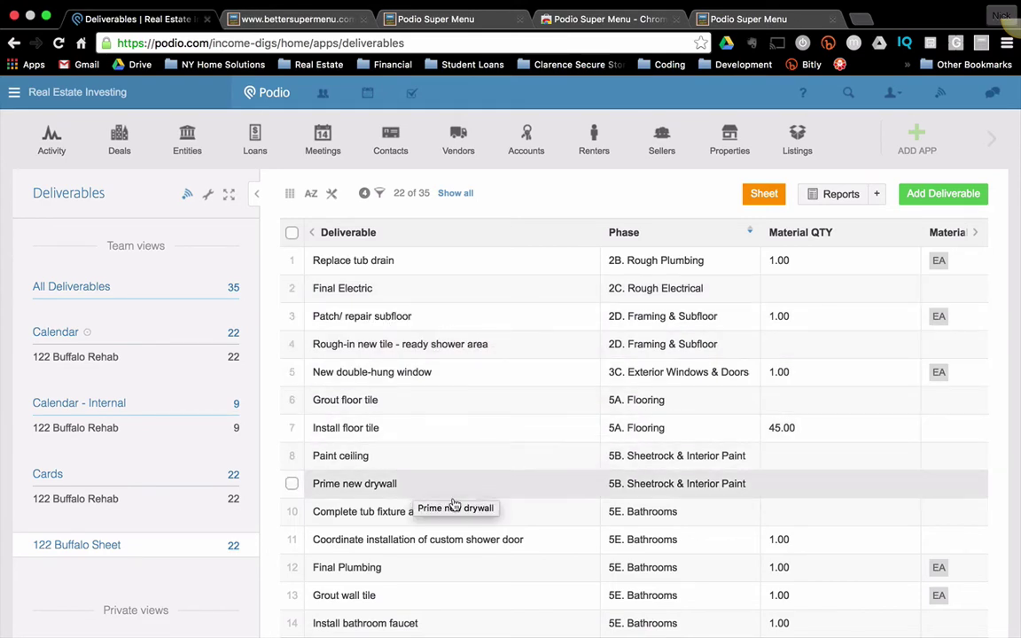
pyautogui.scroll(-3, 448, 411)
pyautogui.scroll(3, 448, 410)
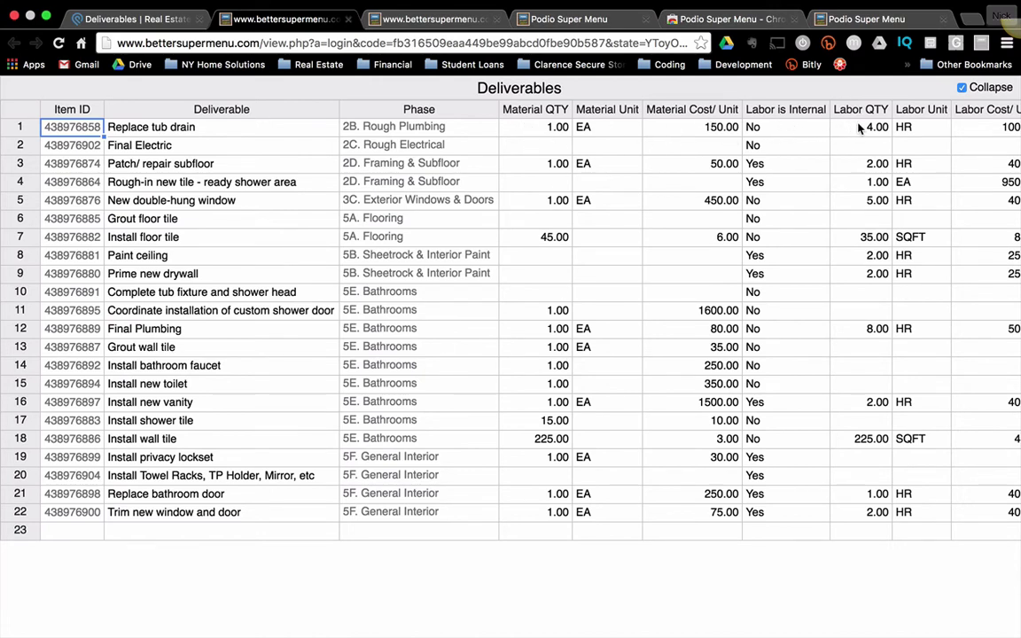
# - In the Deliverables sheet, set the Labor QTY of Replace tub drain and Patch/ repair subfloor to 8
pyautogui.moveTo(857, 129); pyautogui.dragTo(905, 126)
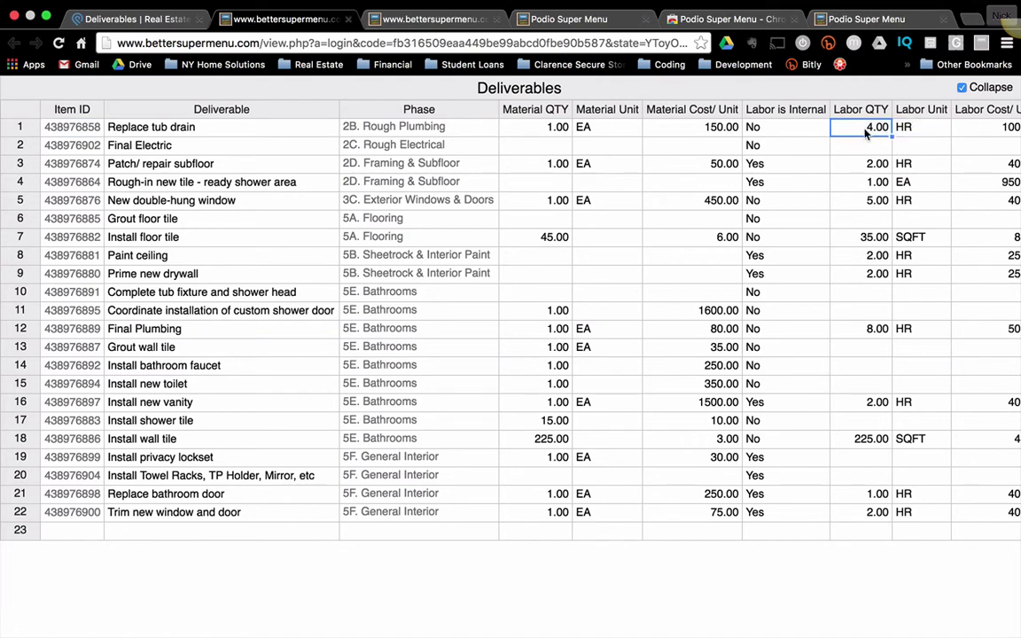
pyautogui.write('8')
pyautogui.press('Tab')
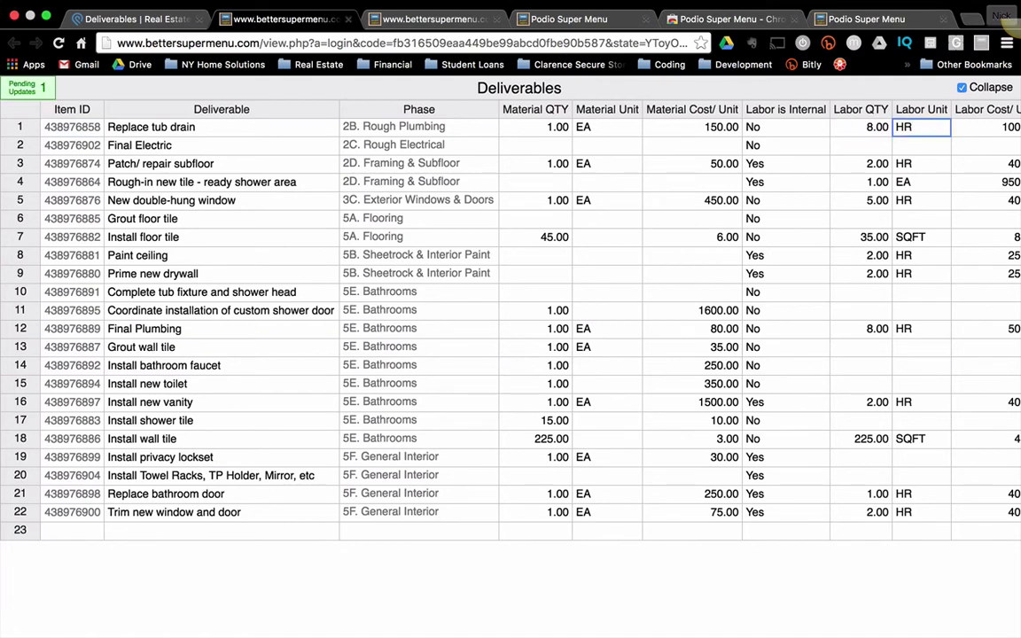
pyautogui.press('Down')
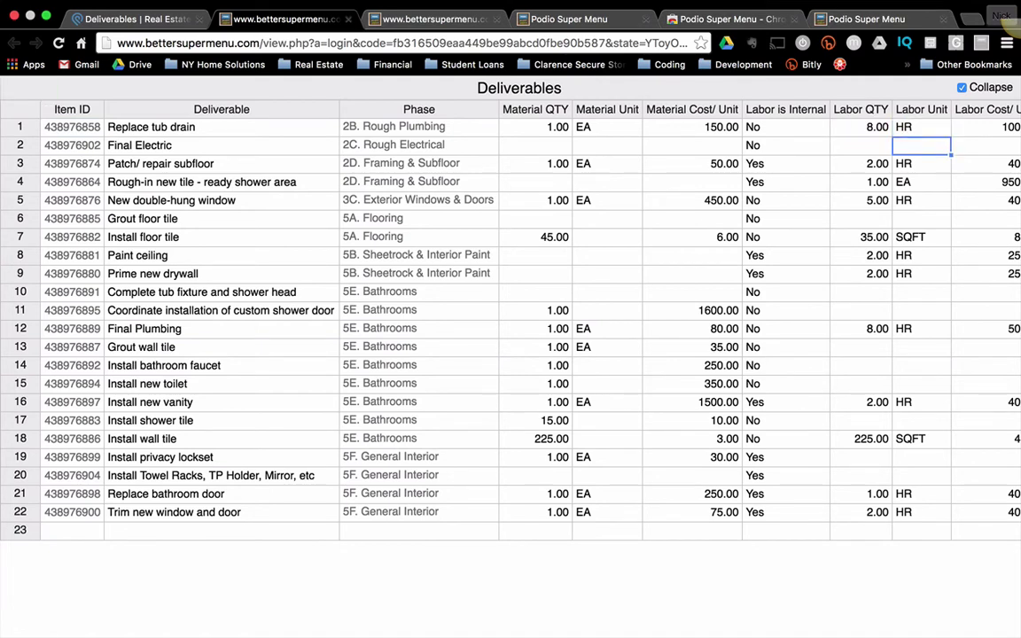
pyautogui.press('Down')
pyautogui.press('Left')
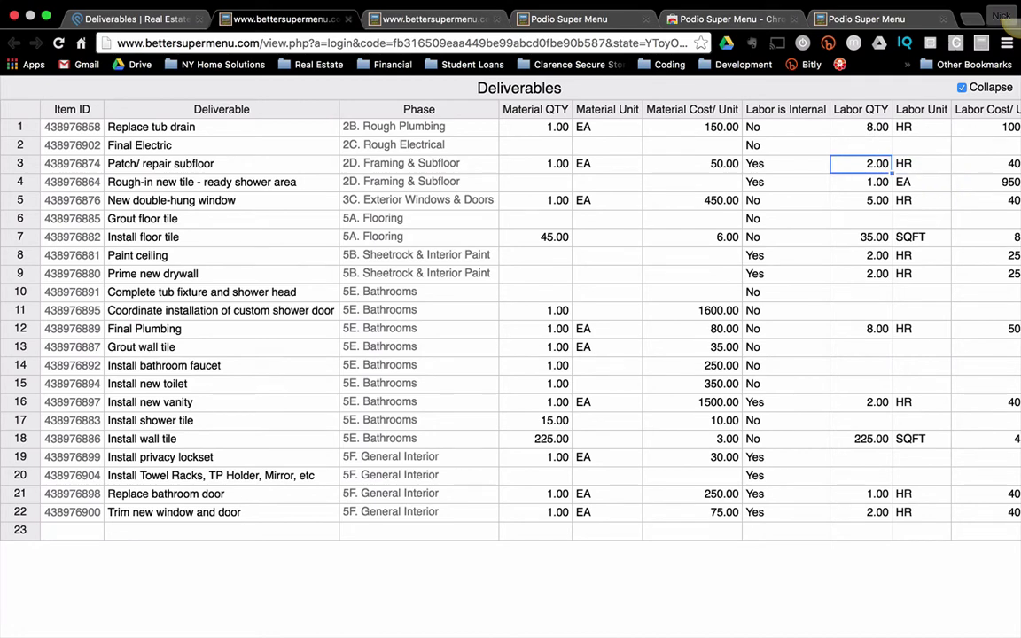
pyautogui.write('8')
pyautogui.press('Tab')
# - Set the Material QTY of Patch/ repair subfloor to 2 and of New double-hung window to 4
pyautogui.press('Left')
pyautogui.press('Left')
pyautogui.press('Left')
pyautogui.press('Left')
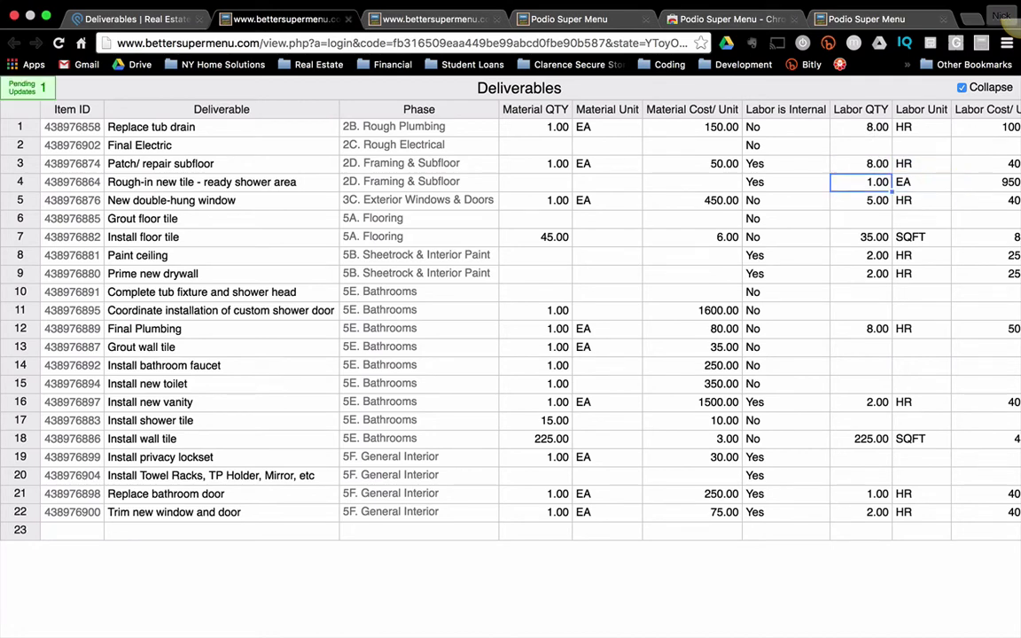
pyautogui.press('Left')
pyautogui.write('2')
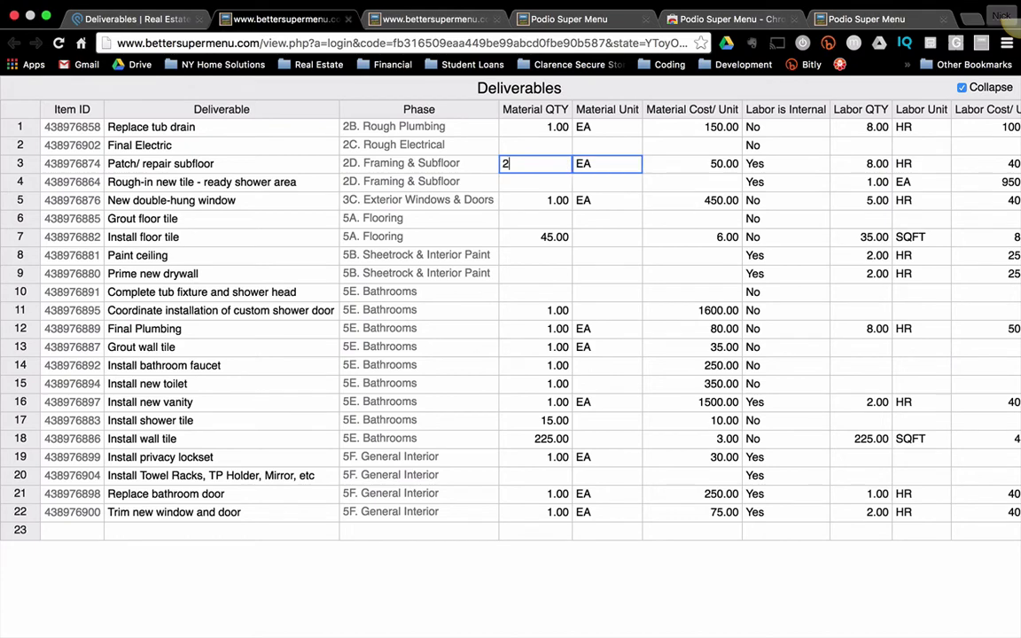
pyautogui.press('Tab')
pyautogui.press('Down')
pyautogui.press('Left')
pyautogui.press('Down')
pyautogui.write('4')
pyautogui.press('Tab')
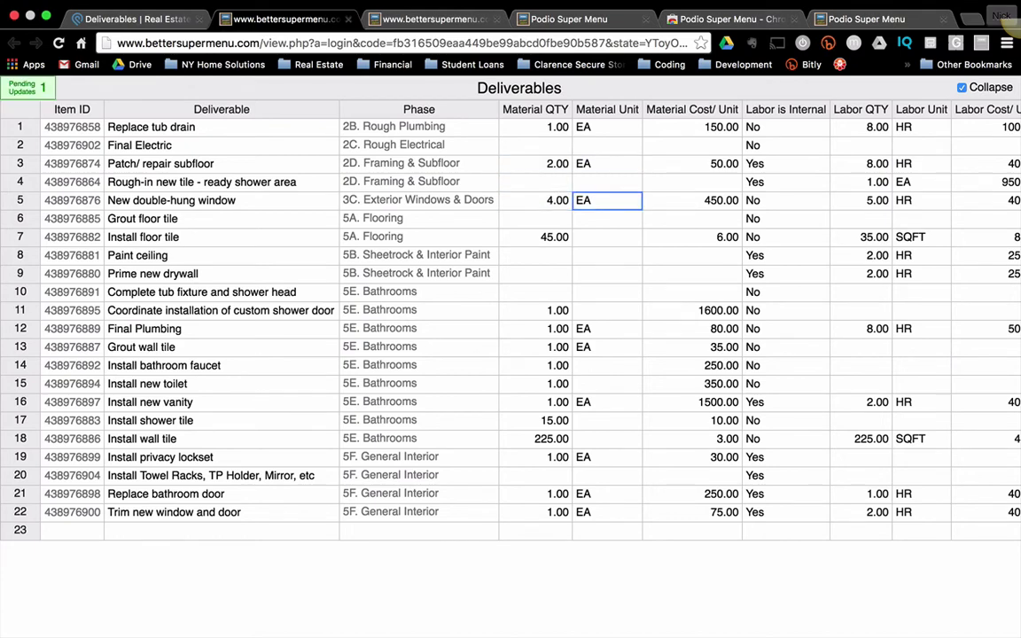
# - Set Install floor tile's Material QTY to 50, Material Cost/ Unit to 4 and Labor is Internal to Yes
pyautogui.hscroll(3, 642, 199)
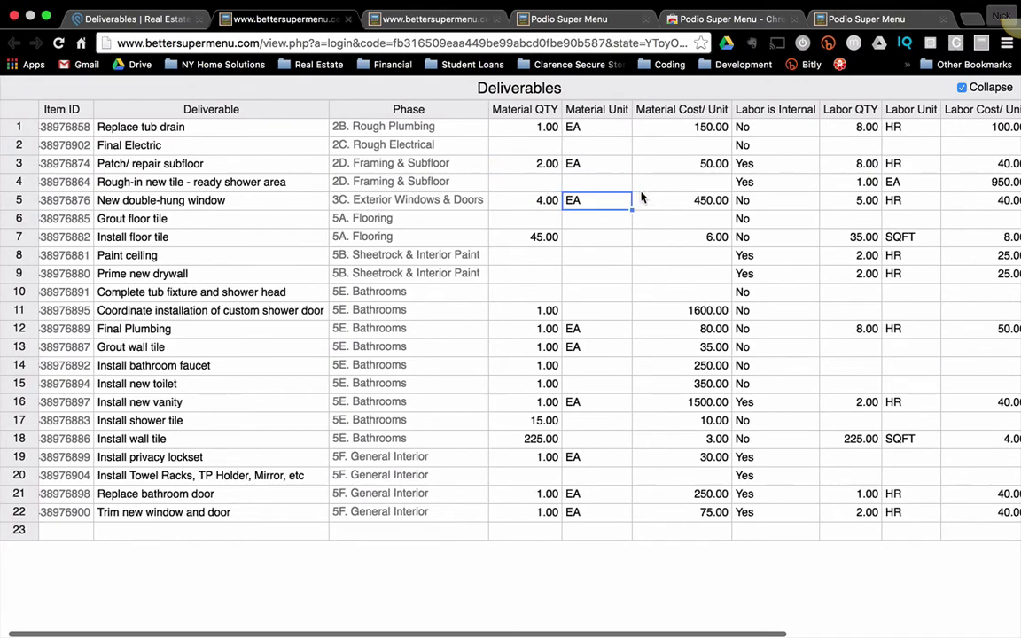
pyautogui.hscroll(5, 642, 199)
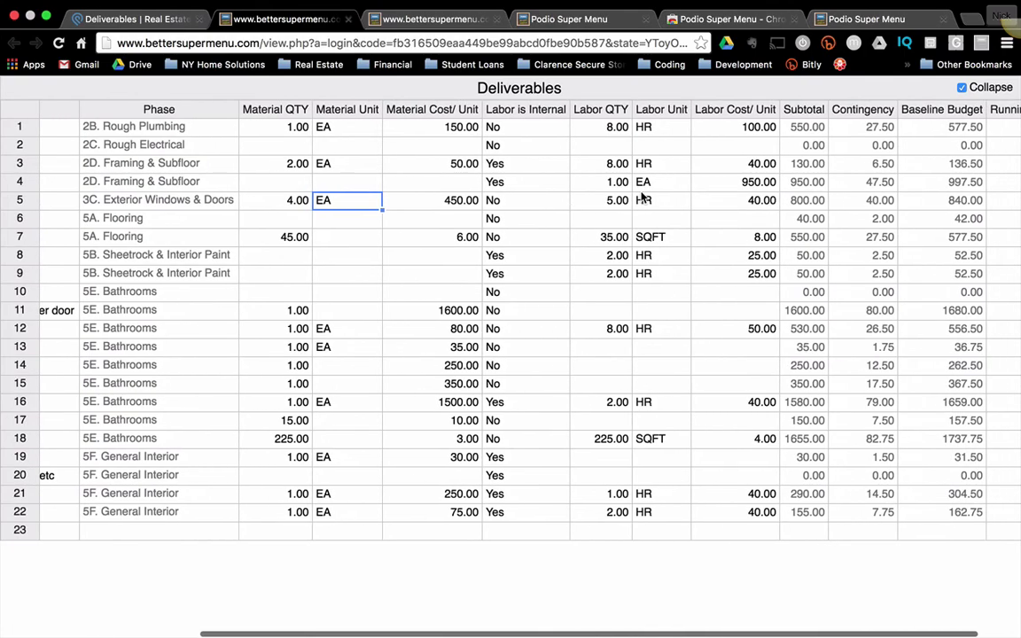
pyautogui.hscroll(-10, 642, 197)
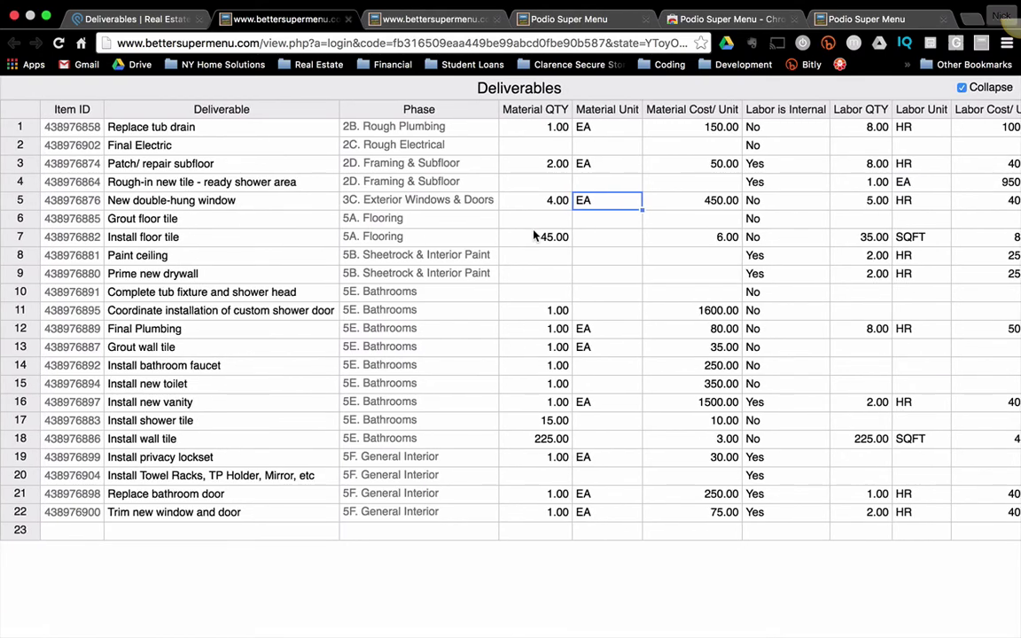
pyautogui.click(525, 239)
pyautogui.click(599, 239)
pyautogui.press('Left')
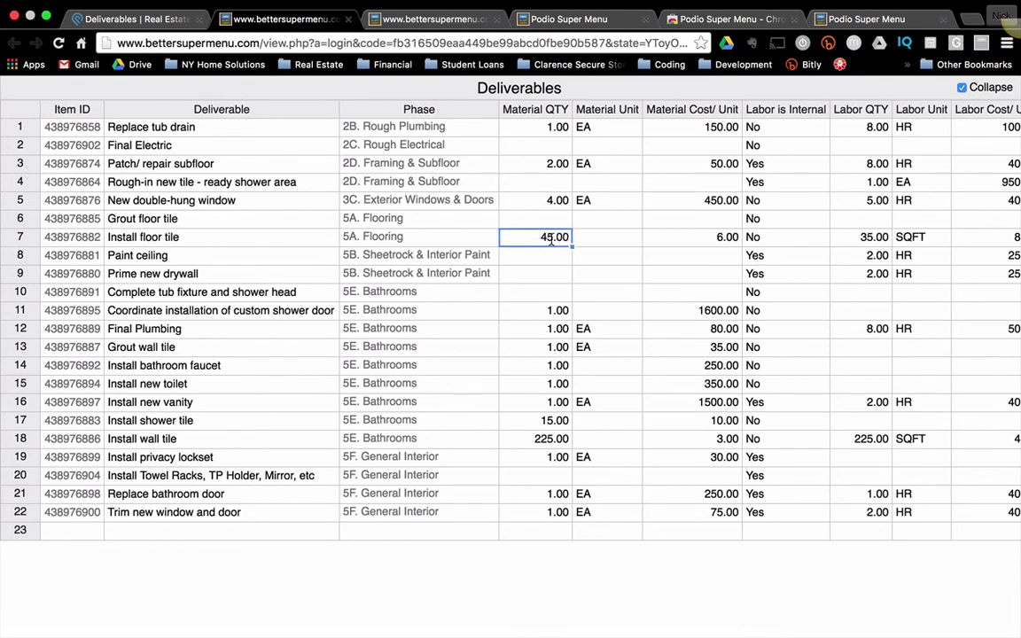
pyautogui.write('50')
pyautogui.press('Tab')
pyautogui.press('Tab')
pyautogui.write('4')
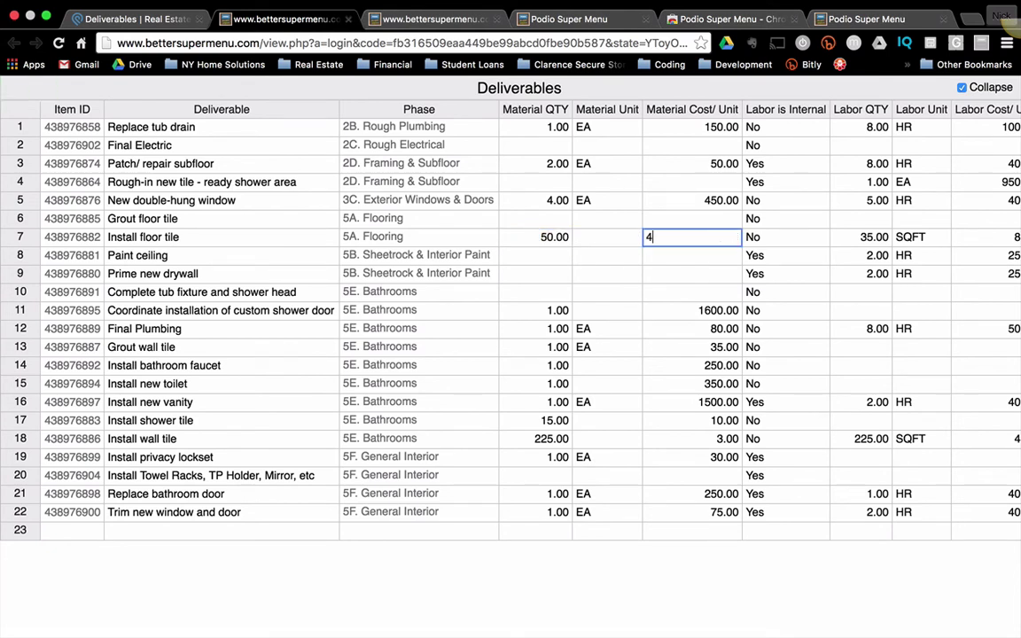
pyautogui.press('Tab')
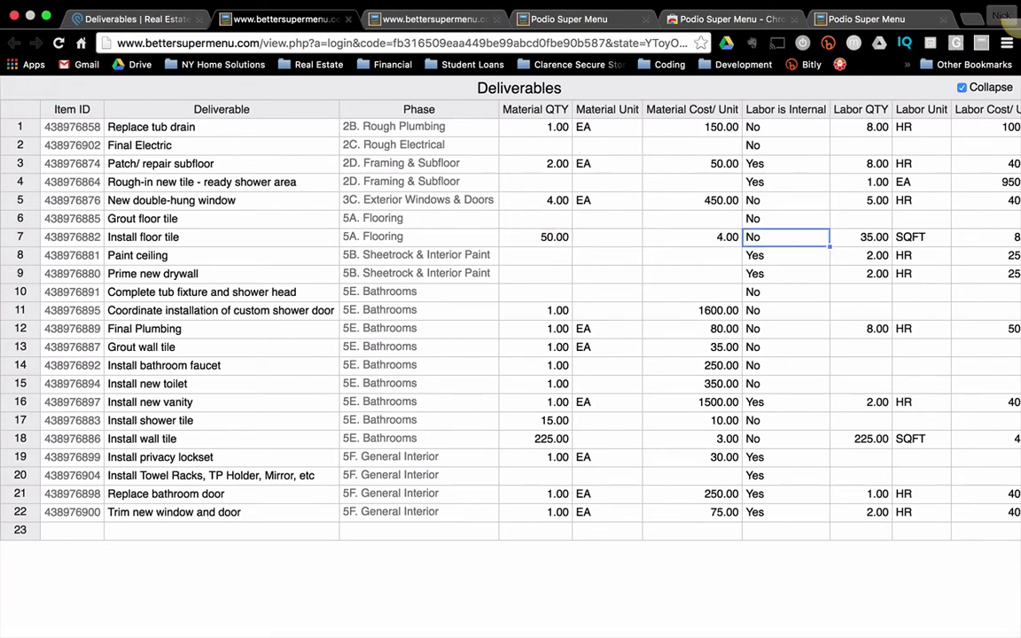
pyautogui.write('Yes')
pyautogui.press('Return')
# - Set Final Electric's Labor is Internal to Yes, Labor QTY to 1, Labor Unit to HR and Labor Cost/ Unit to 4
pyautogui.press('Up')
pyautogui.press('Up')
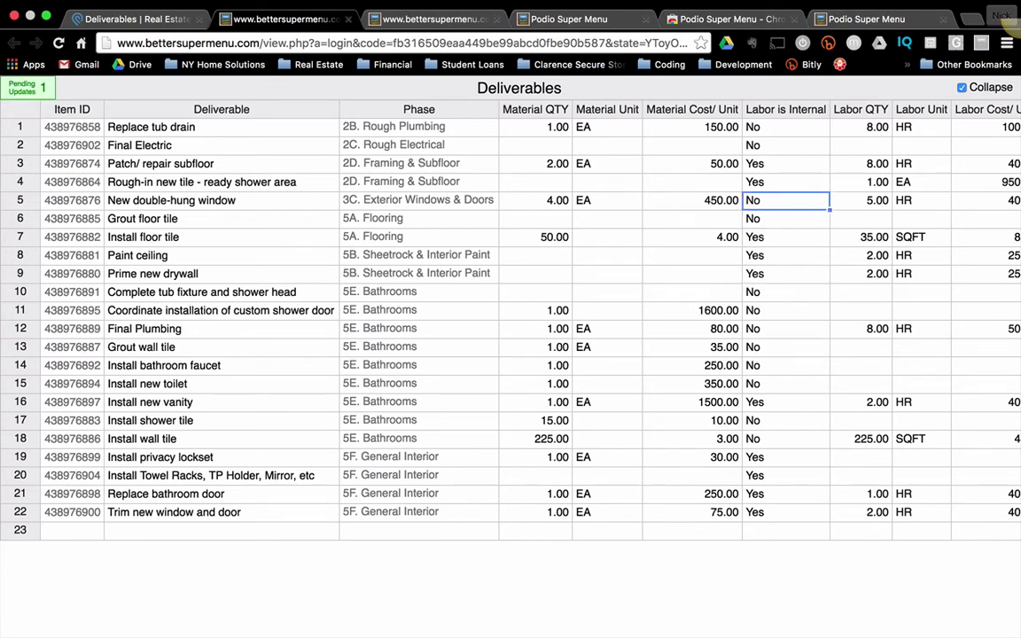
pyautogui.click(785, 163)
pyautogui.press('Up')
pyautogui.write('Yes')
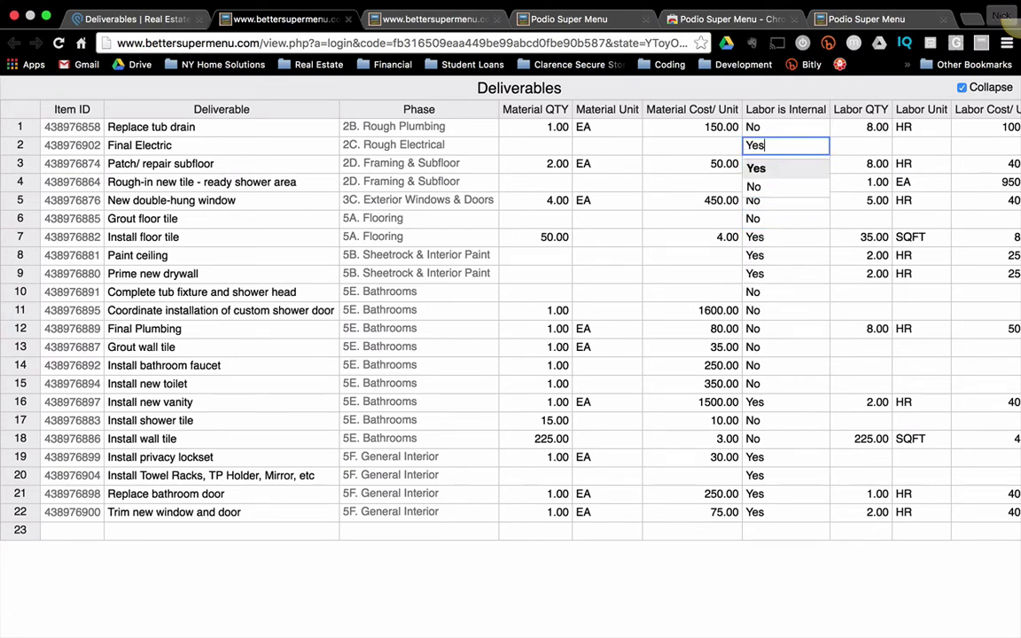
pyautogui.press('Return')
pyautogui.click(922, 145)
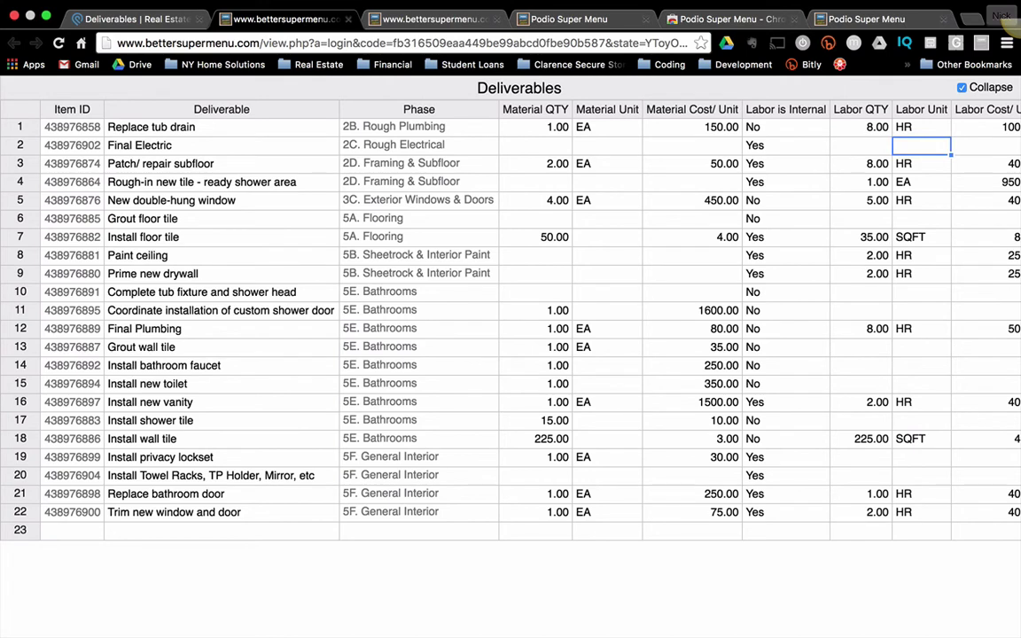
pyautogui.press('Left')
pyautogui.write('1')
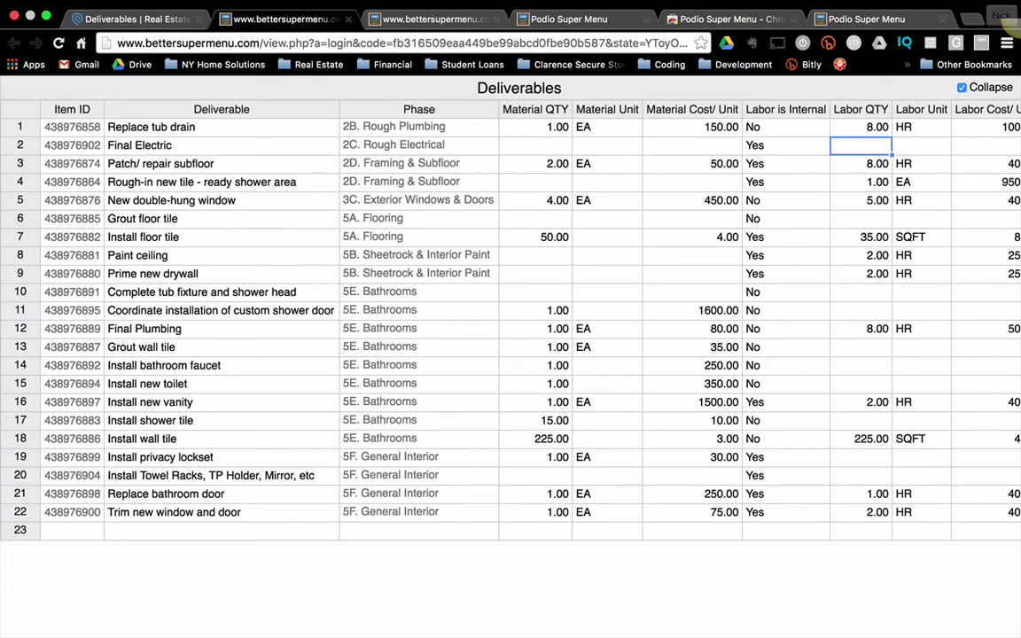
pyautogui.press('Tab')
pyautogui.write('H')
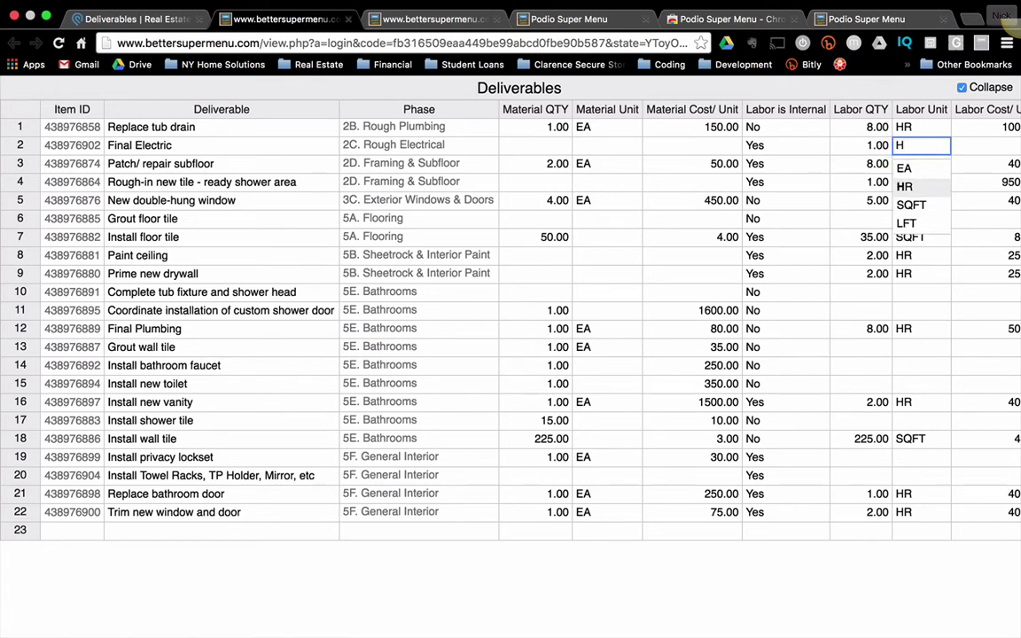
pyautogui.write('R')
pyautogui.press('Tab')
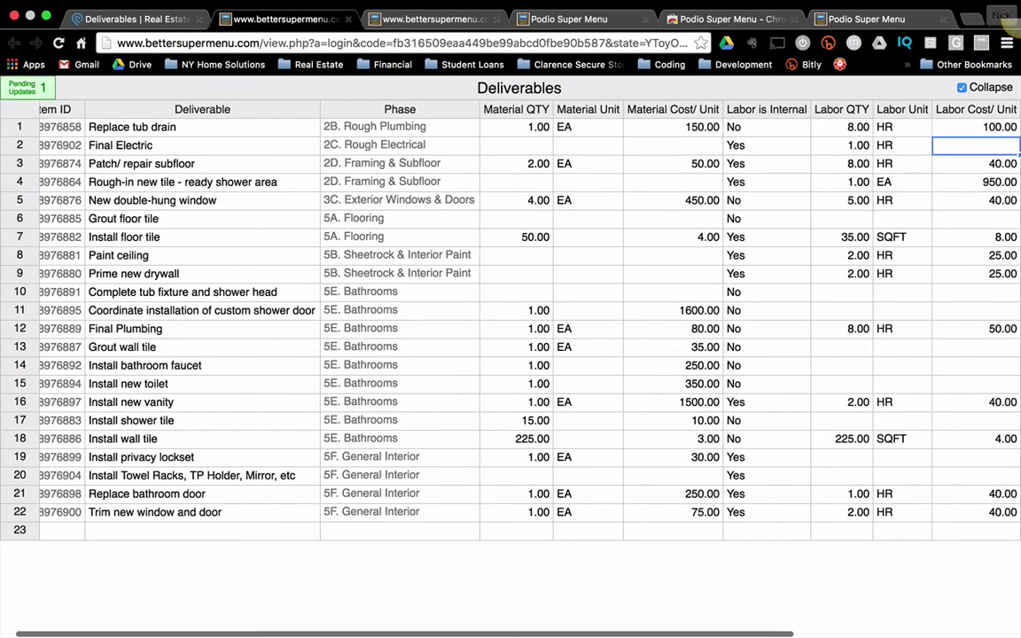
pyautogui.write('4')
pyautogui.press('Tab')
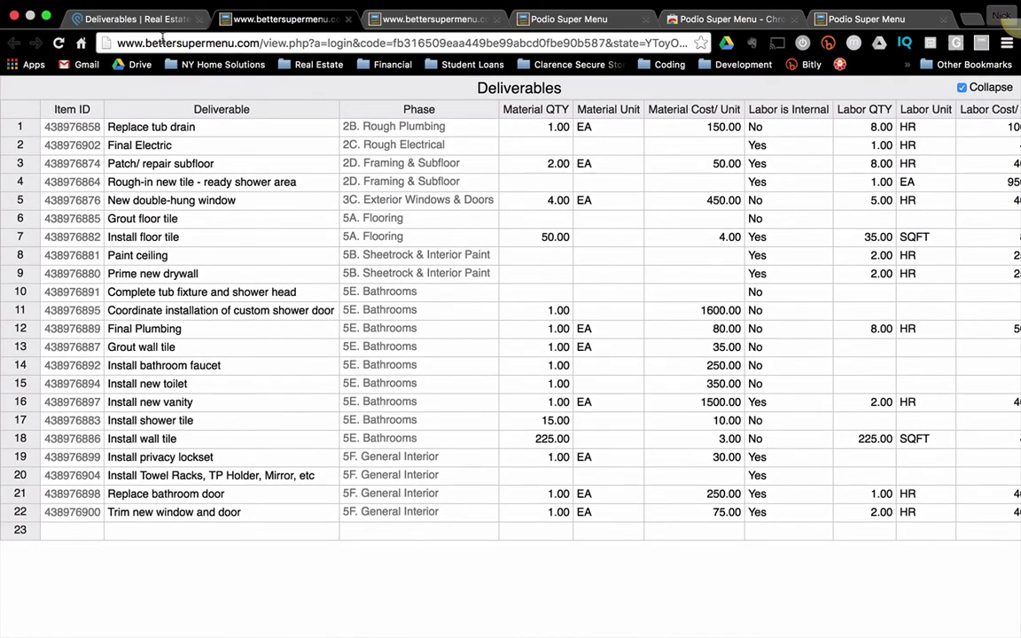
# - Switch to the Deliverables app in Podio, reload it and open the Final Electric item
pyautogui.click(96, 19)
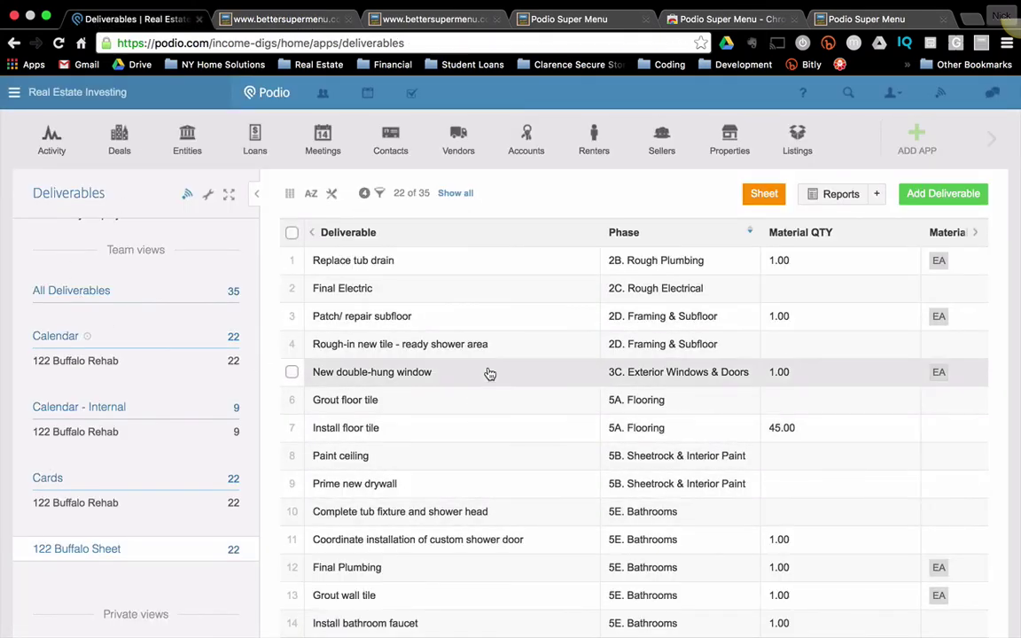
pyautogui.click(57, 41)
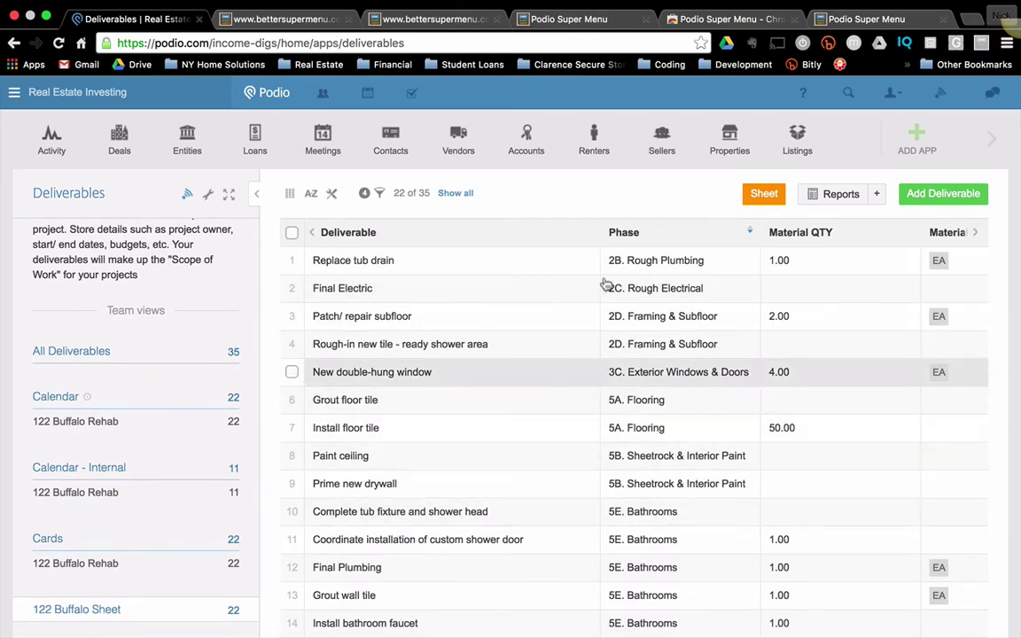
pyautogui.click(513, 292)
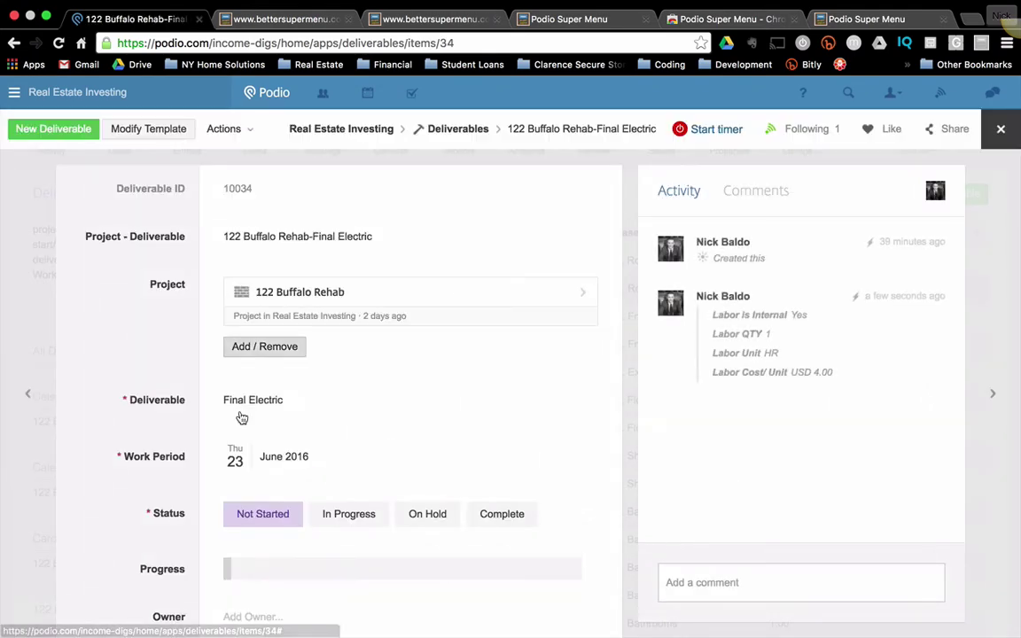
# - Set Labor is Internal to No and Labor QTY to 4 in the Final Electric item, and close it
pyautogui.scroll(-10, 241, 416)
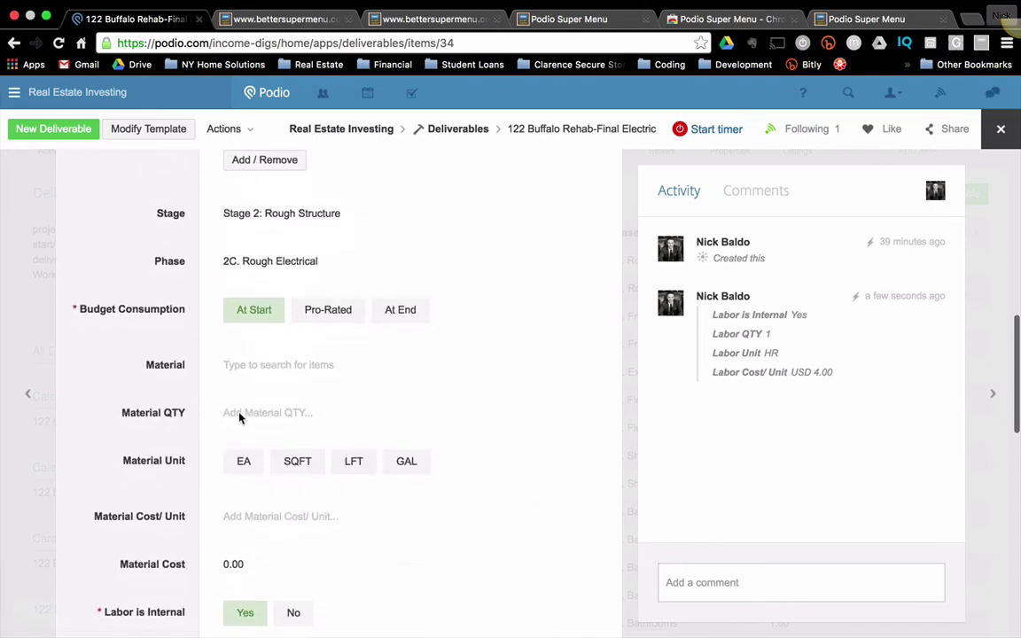
pyautogui.scroll(-4, 232, 381)
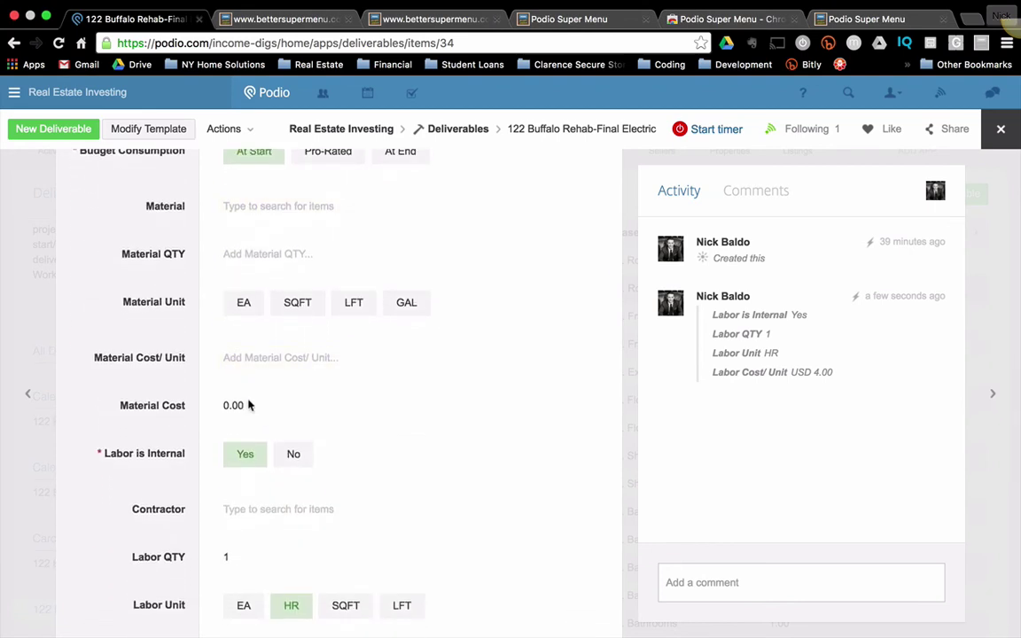
pyautogui.click(295, 459)
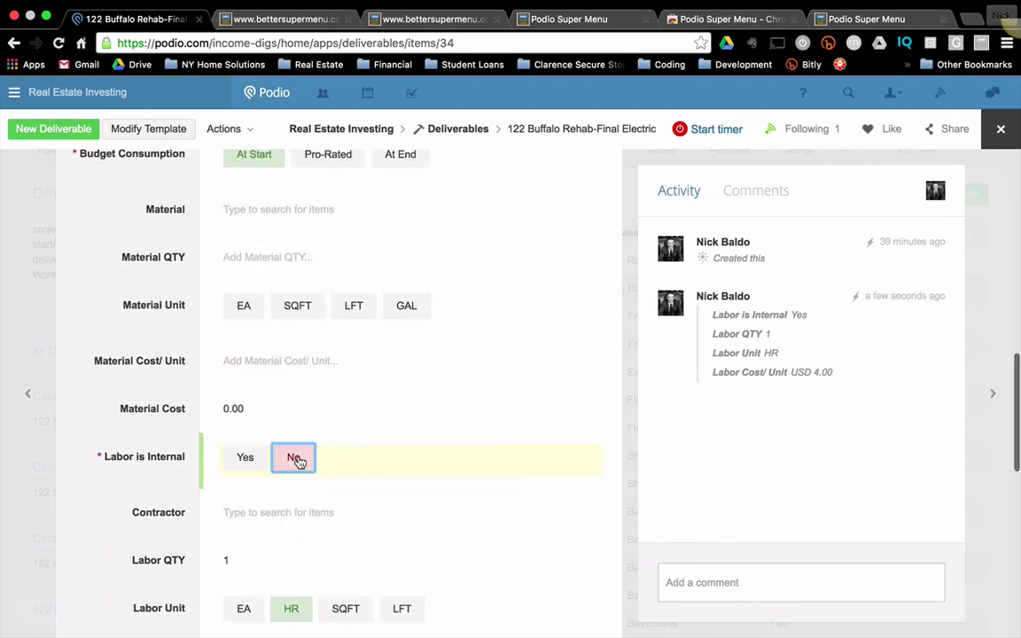
pyautogui.scroll(-3, 219, 542)
pyautogui.click(251, 435)
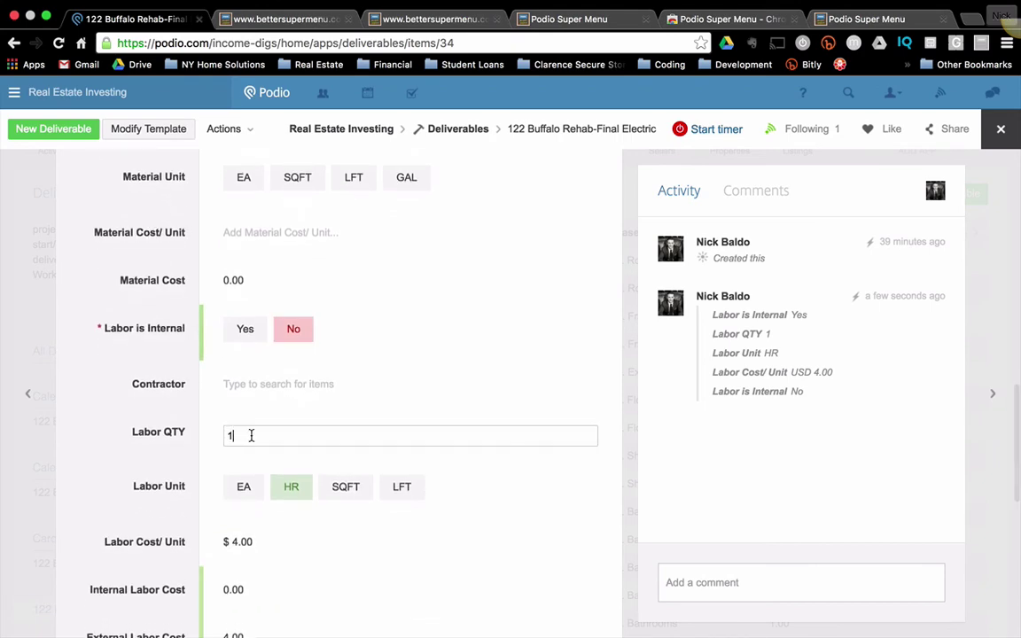
pyautogui.press('BackSpace')
pyautogui.write('4')
pyautogui.click(114, 405)
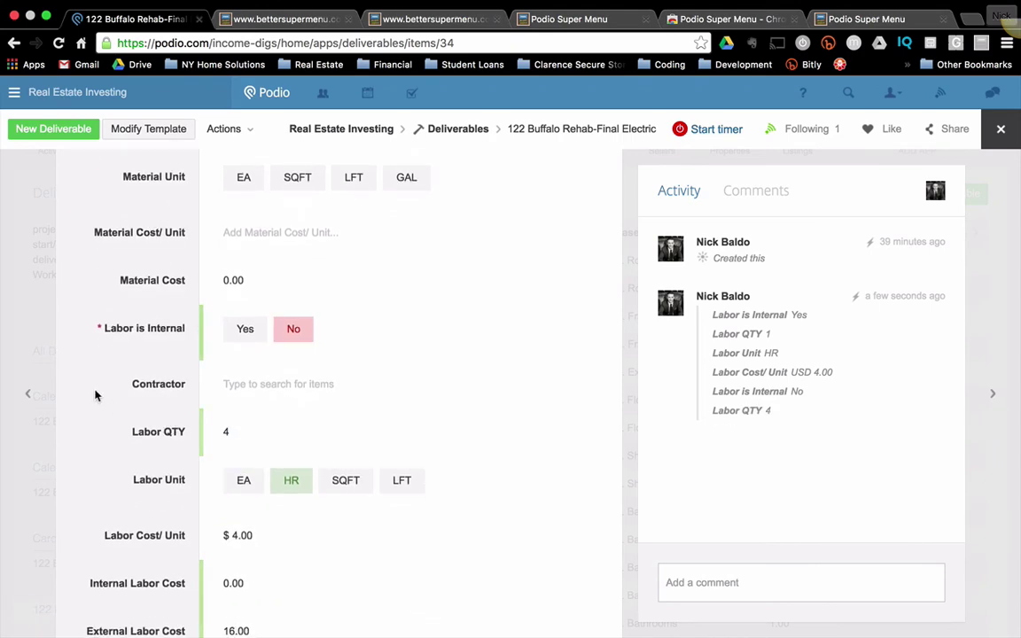
pyautogui.click(32, 299)
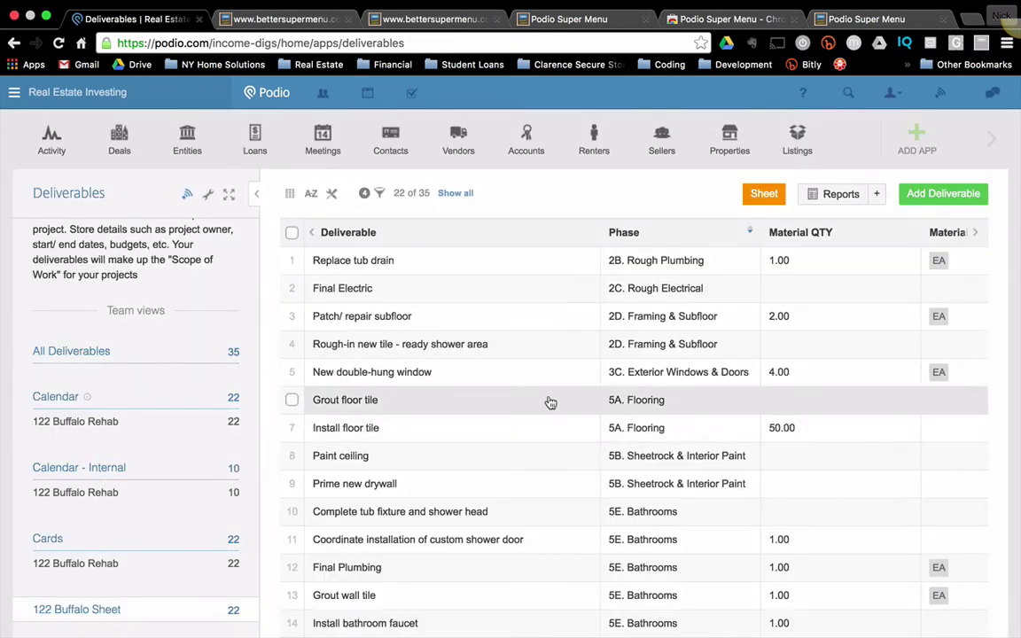
# - Open the New double-hung window item, set its Labor Cost/ Unit to $80 and close the item
pyautogui.click(680, 378)
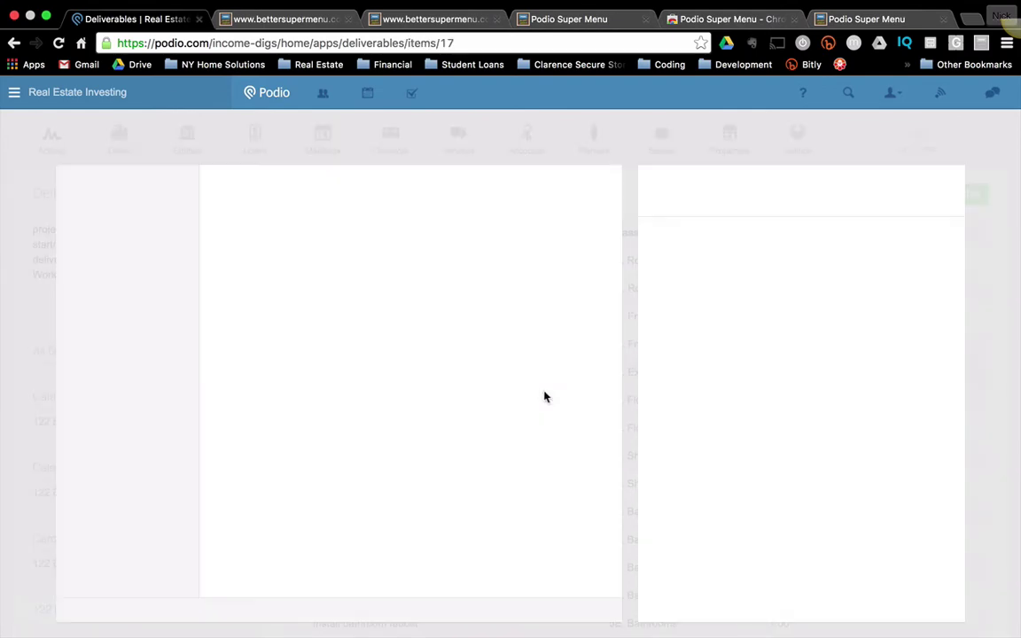
pyautogui.scroll(-10, 411, 446)
pyautogui.scroll(-5, 411, 446)
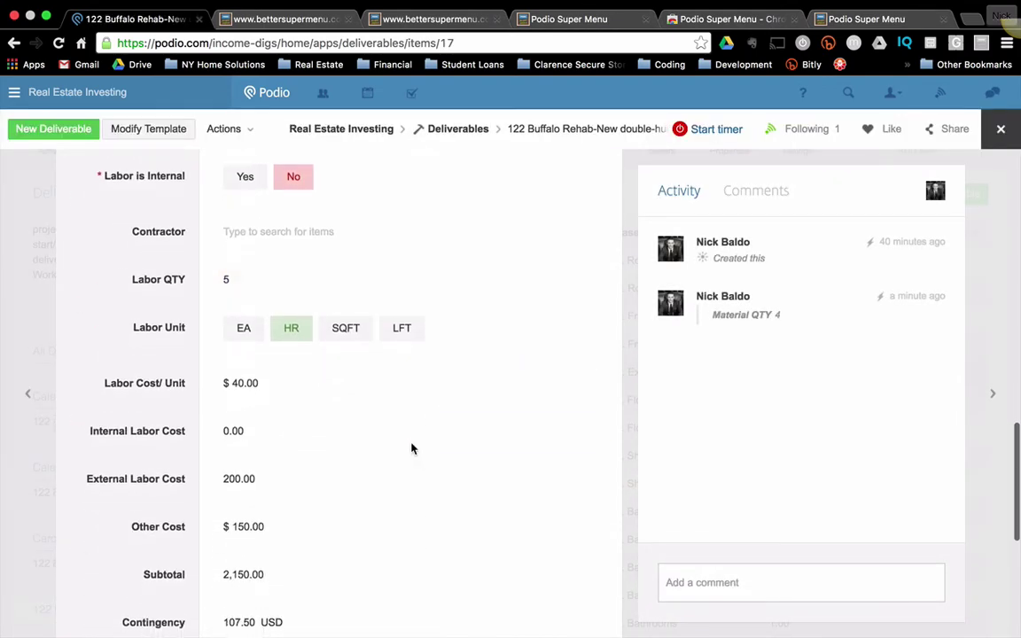
pyautogui.click(261, 266)
pyautogui.moveTo(294, 268); pyautogui.dragTo(164, 227)
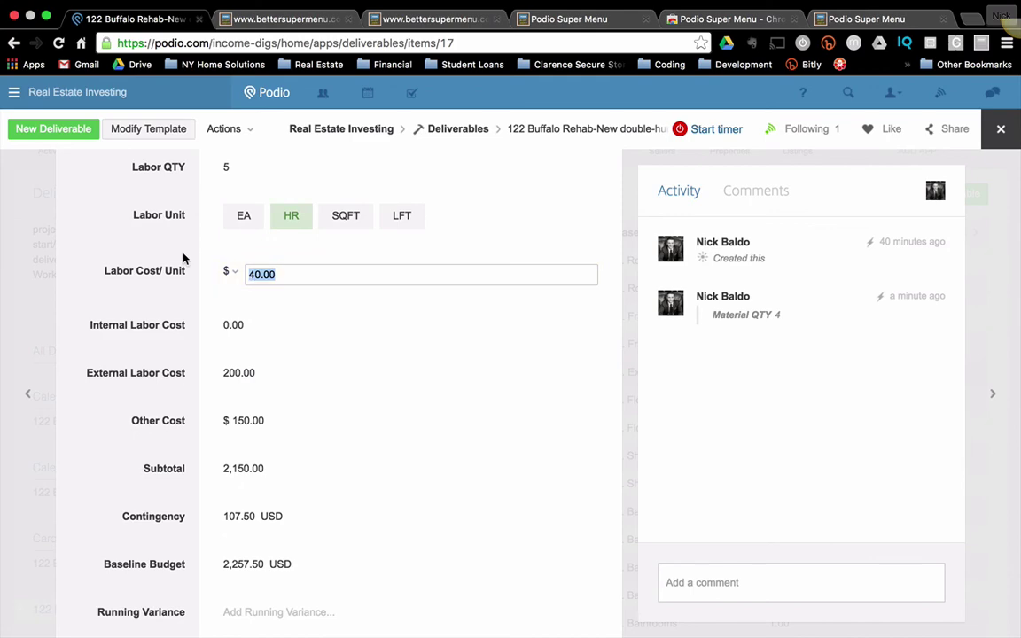
pyautogui.write('80')
pyautogui.press('Tab')
pyautogui.click(33, 226)
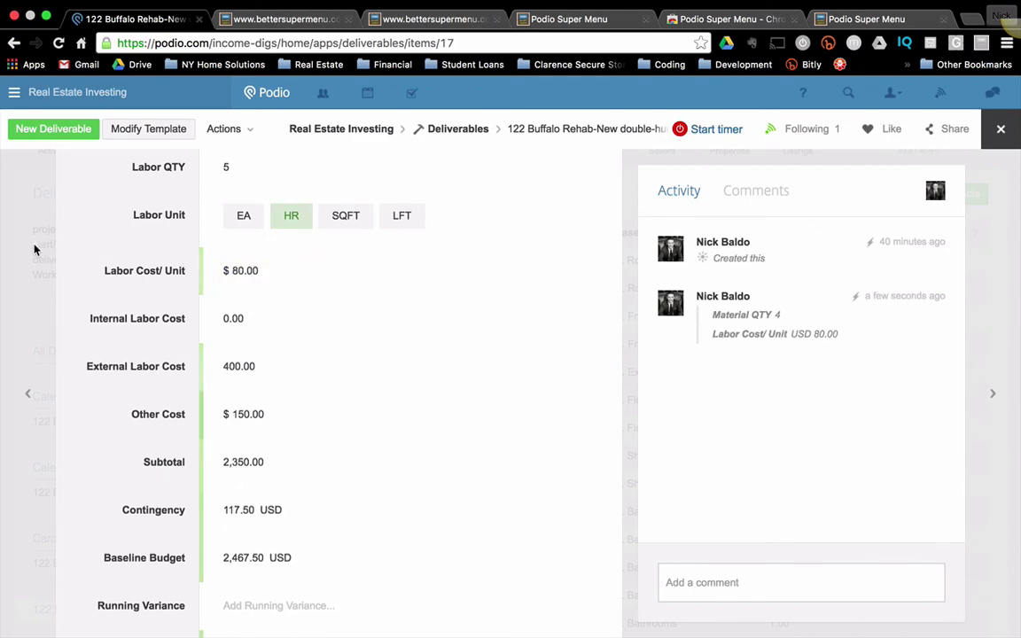
pyautogui.click(13, 227)
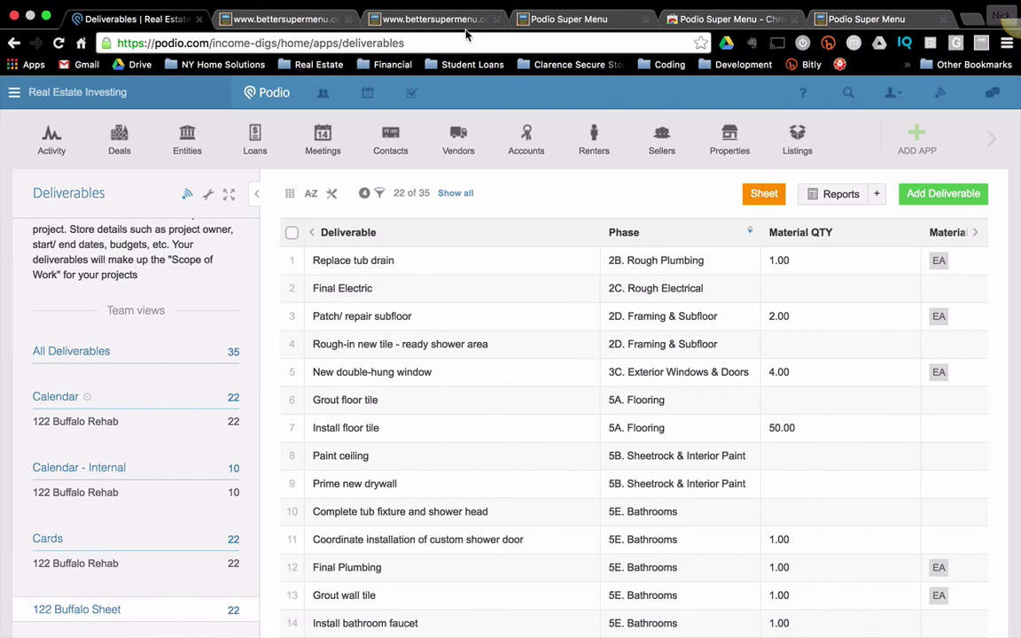
# - View the open Tenants and Deliverables sheets, and return to the Deliverables app in Podio
pyautogui.click(434, 18)
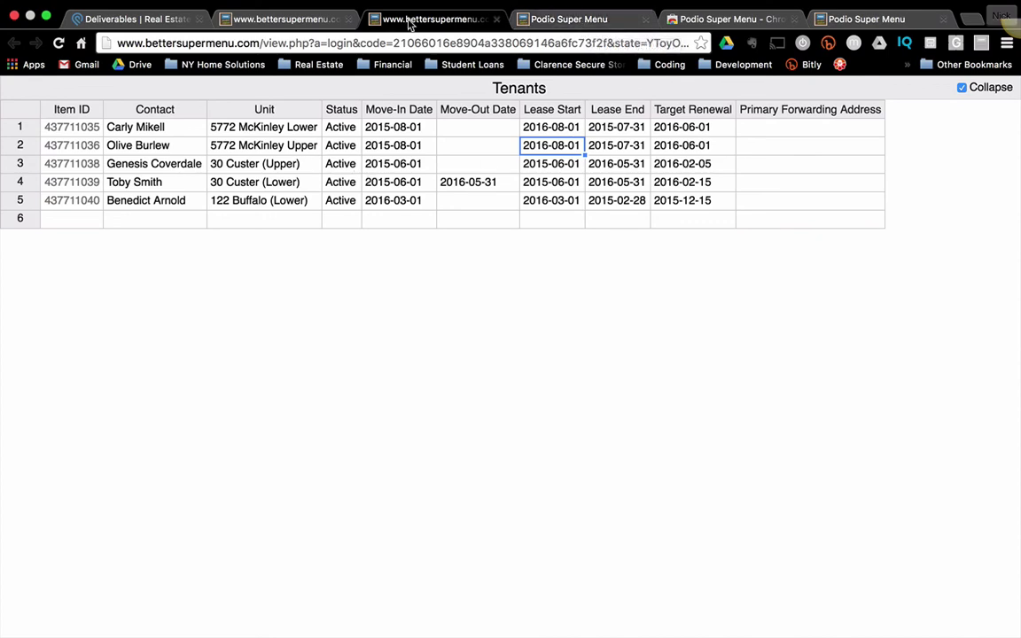
pyautogui.click(282, 19)
pyautogui.click(142, 18)
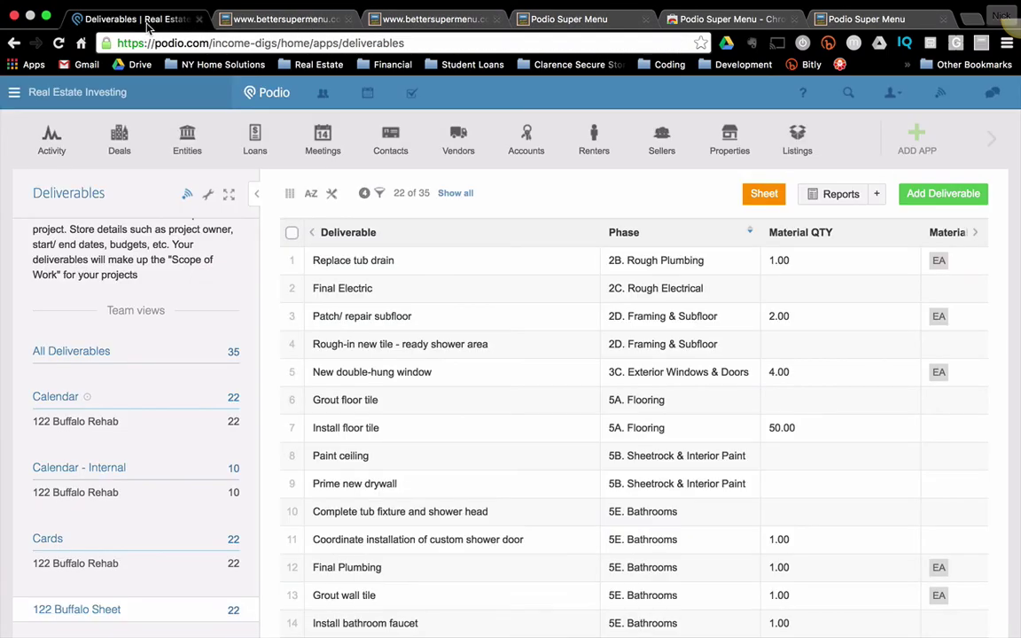